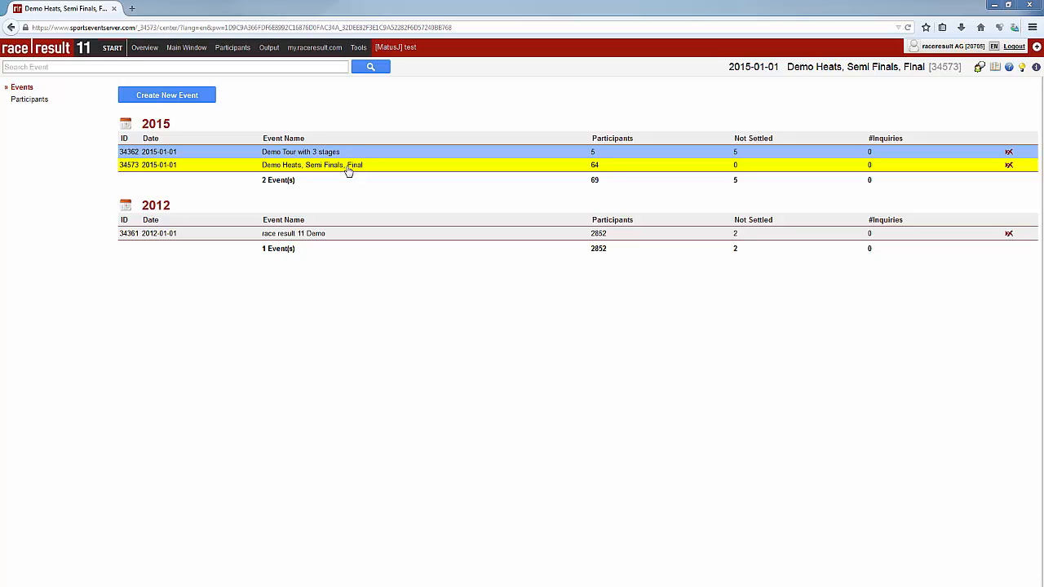
# Check the new event form, and open the event "Demo Heats, Semi Finals, Final" at its main event settings
pyautogui.click(145, 98)
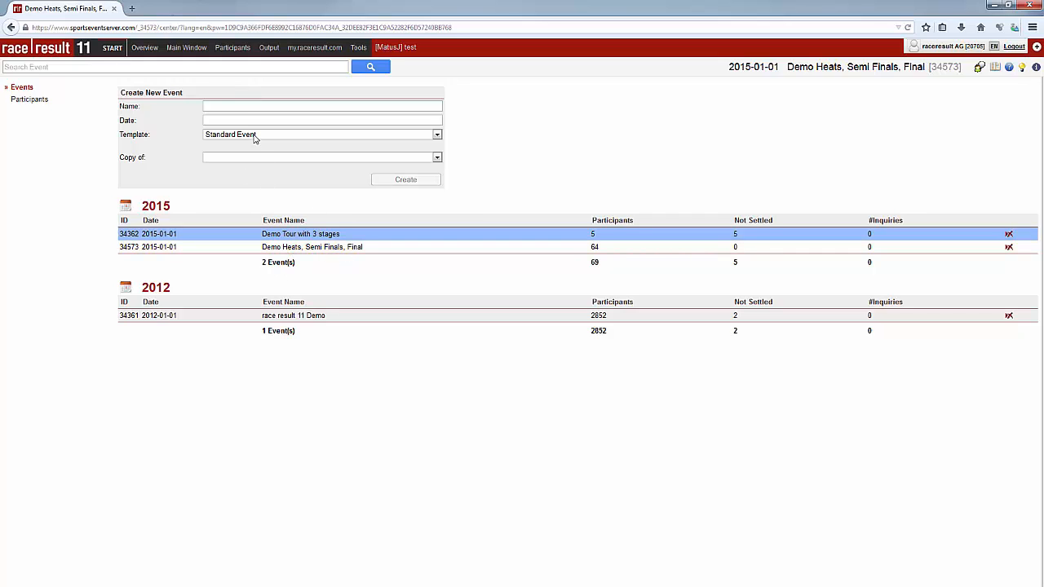
pyautogui.click(333, 252)
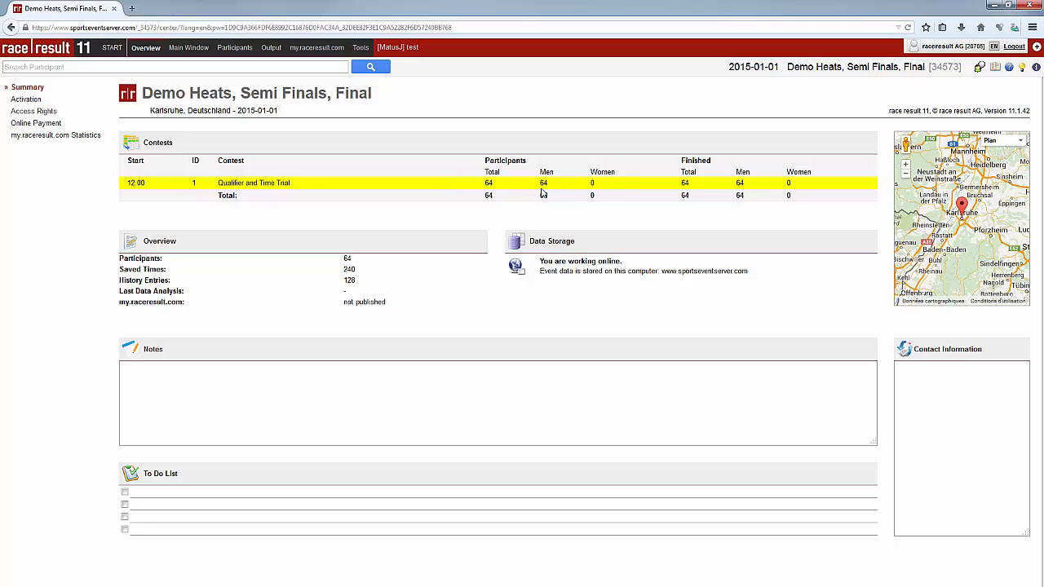
pyautogui.click(189, 48)
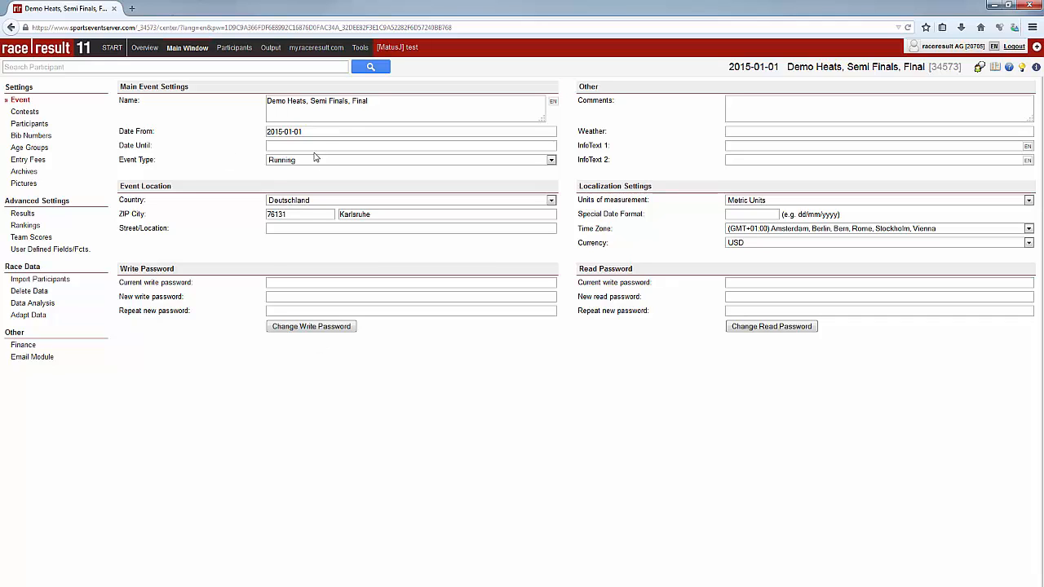
# Review the event's contest, participant field, result and ranking definitions
pyautogui.click(26, 113)
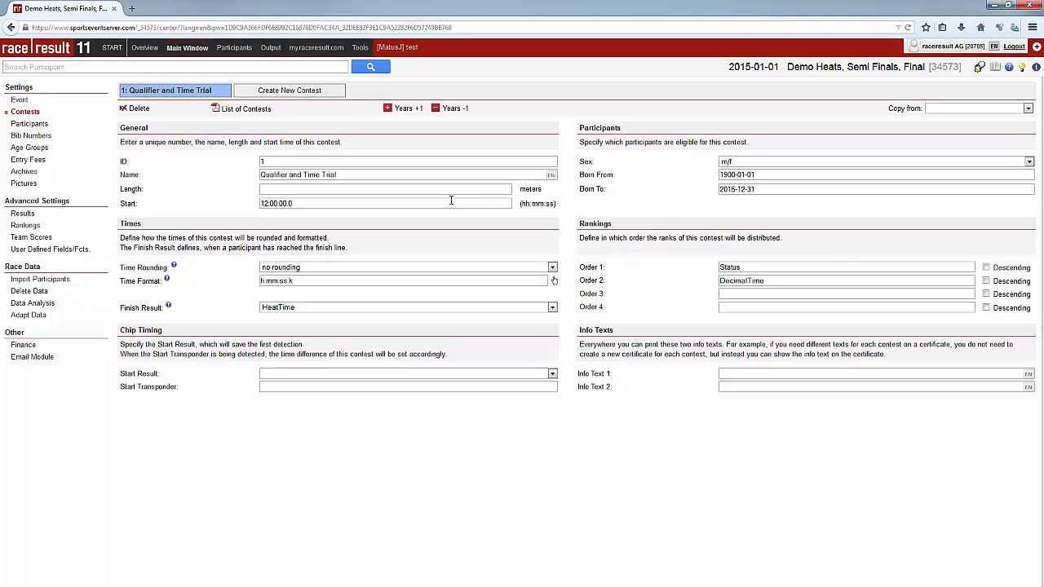
pyautogui.click(29, 125)
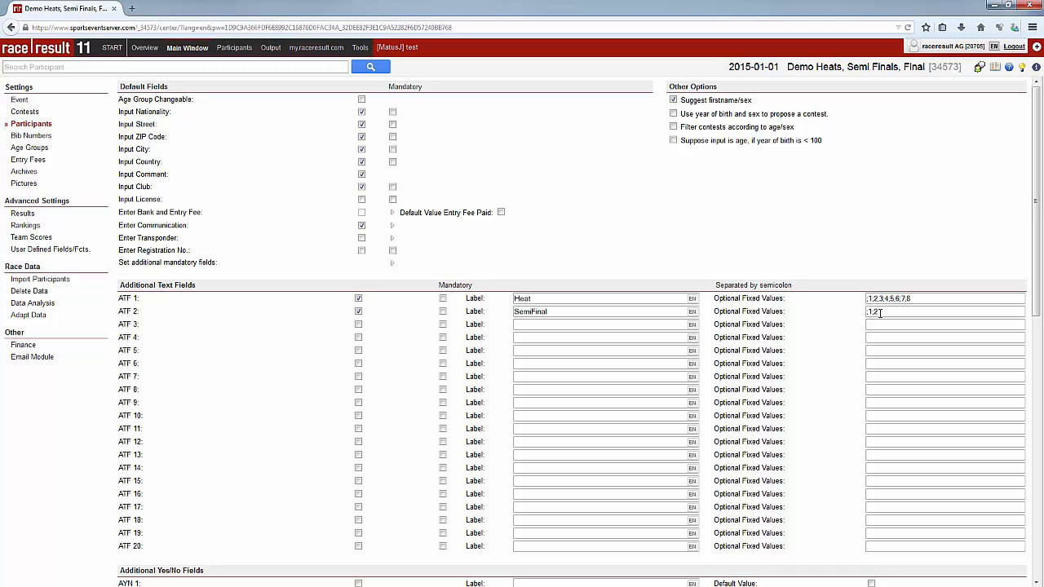
pyautogui.click(23, 216)
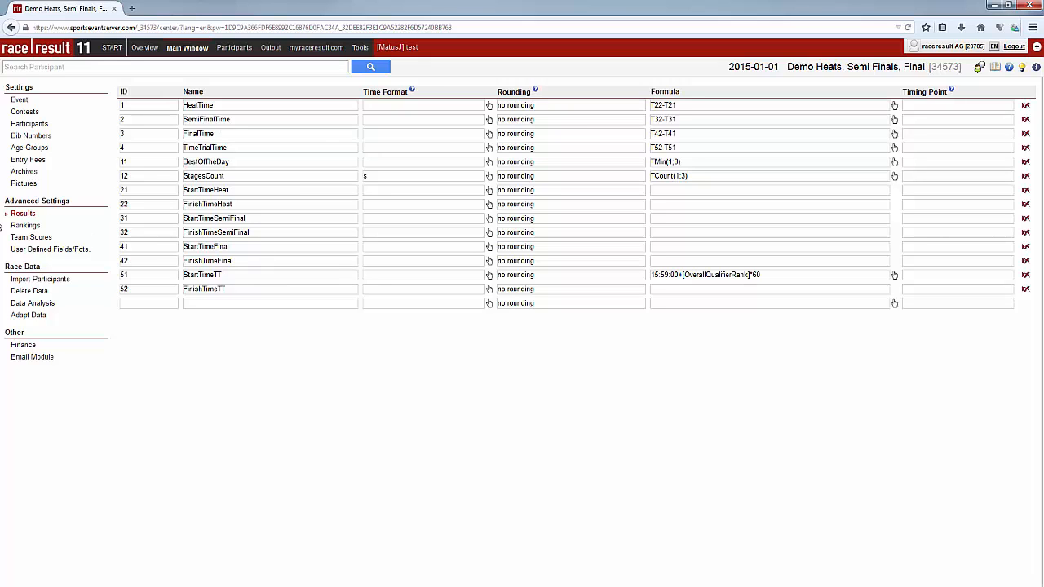
pyautogui.click(25, 226)
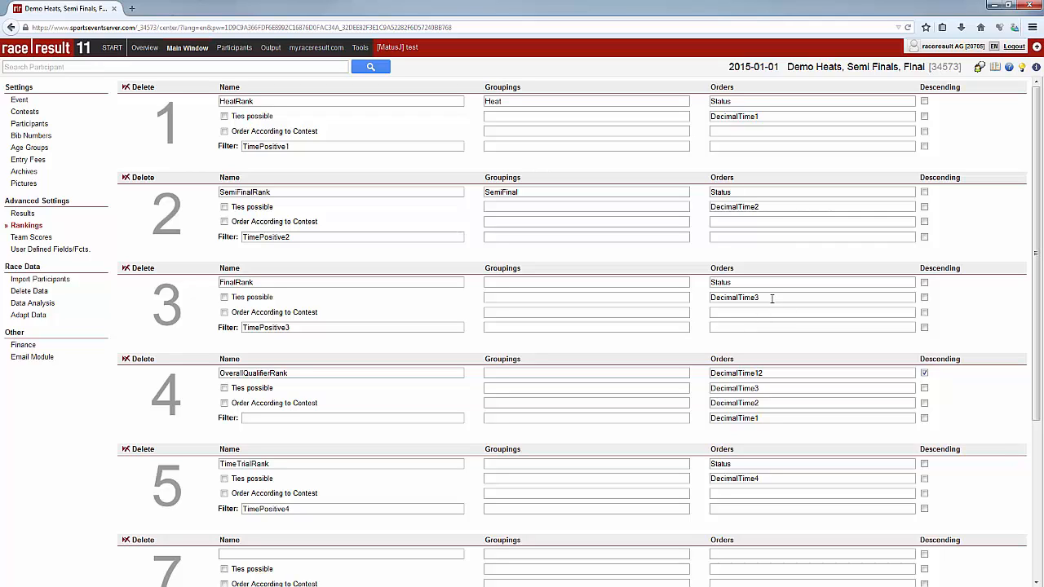
# Collapse the default lists category and review the Startlist Heats list's format settings and output
pyautogui.click(271, 48)
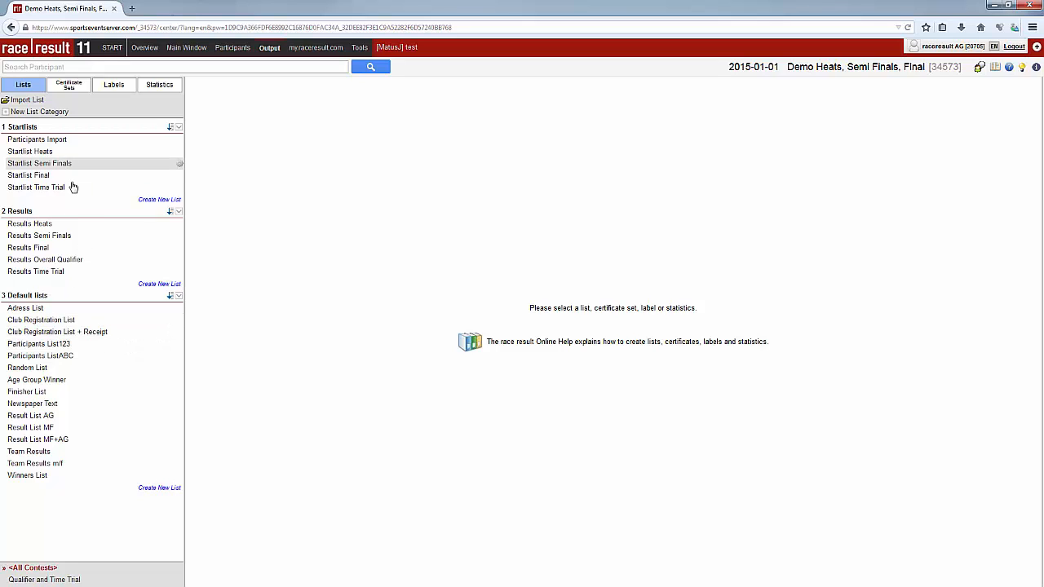
pyautogui.click(179, 297)
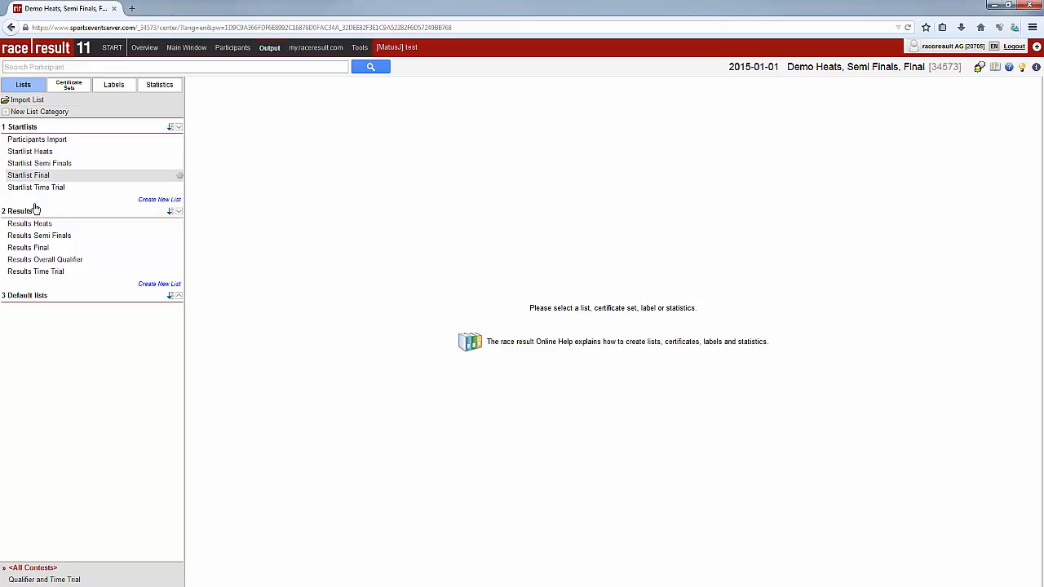
pyautogui.click(33, 152)
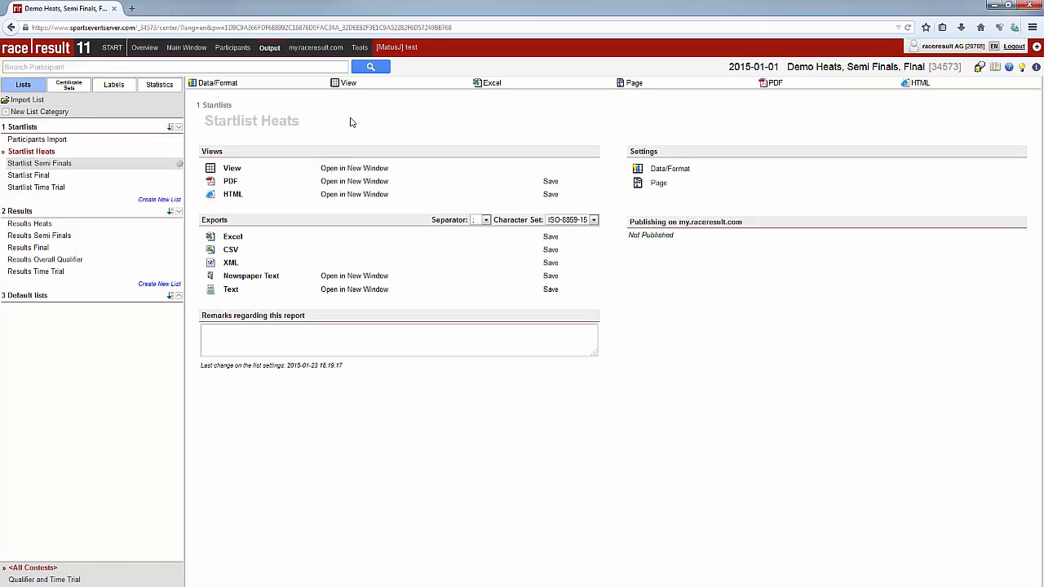
pyautogui.click(223, 85)
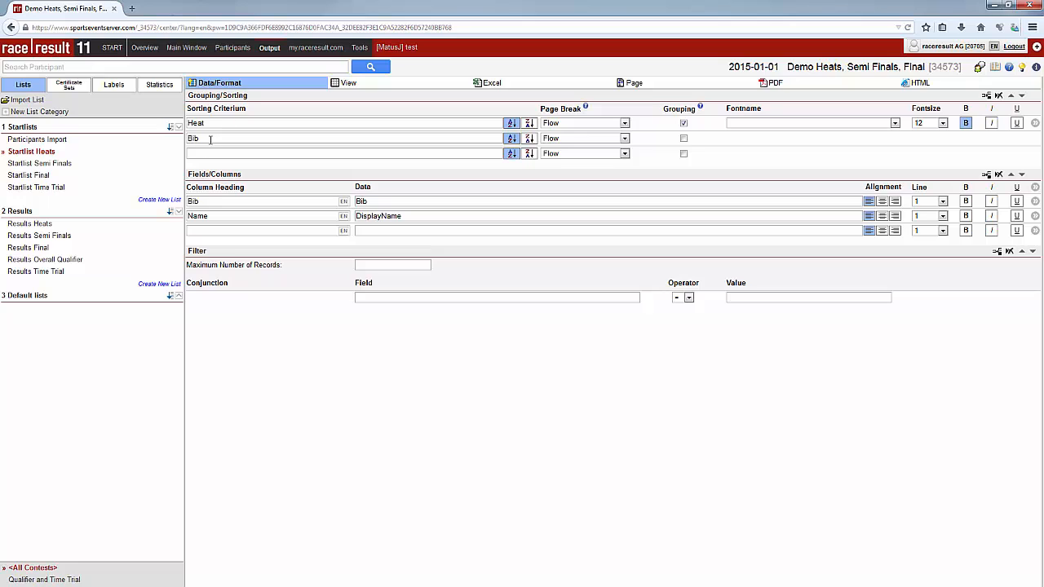
pyautogui.click(346, 84)
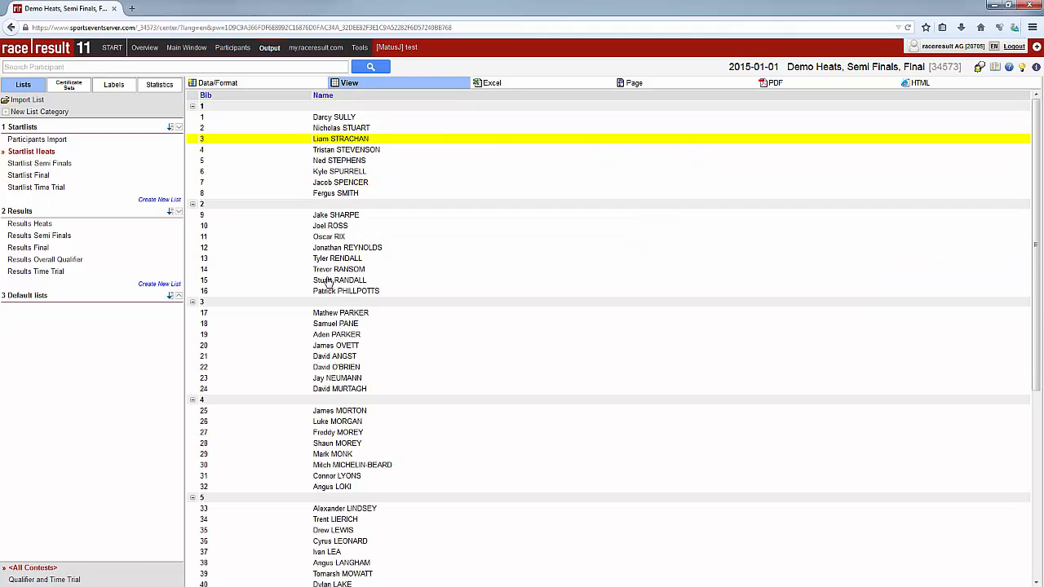
pyautogui.scroll(-4, 352, 408)
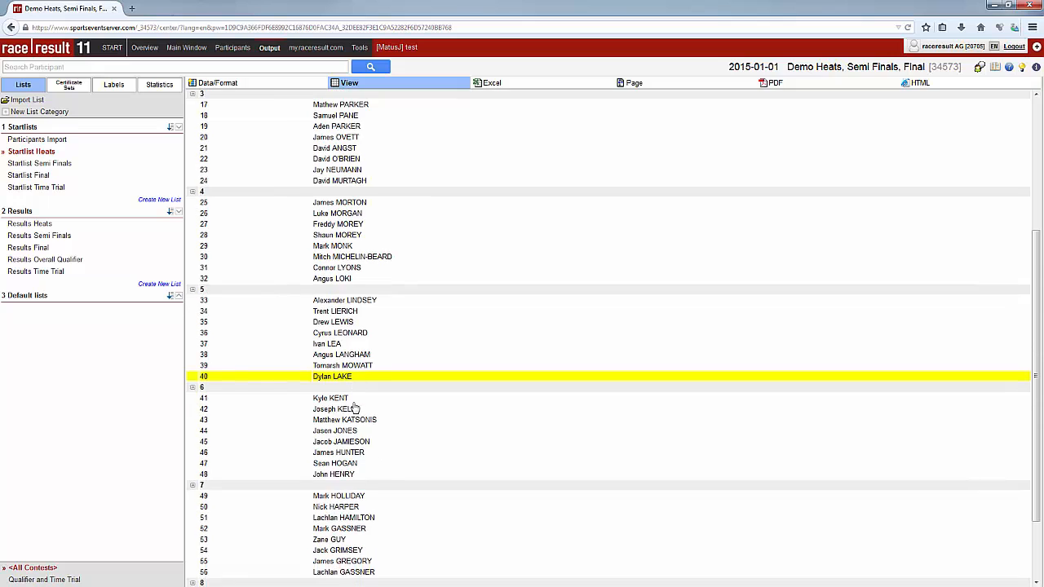
pyautogui.scroll(4, 356, 406)
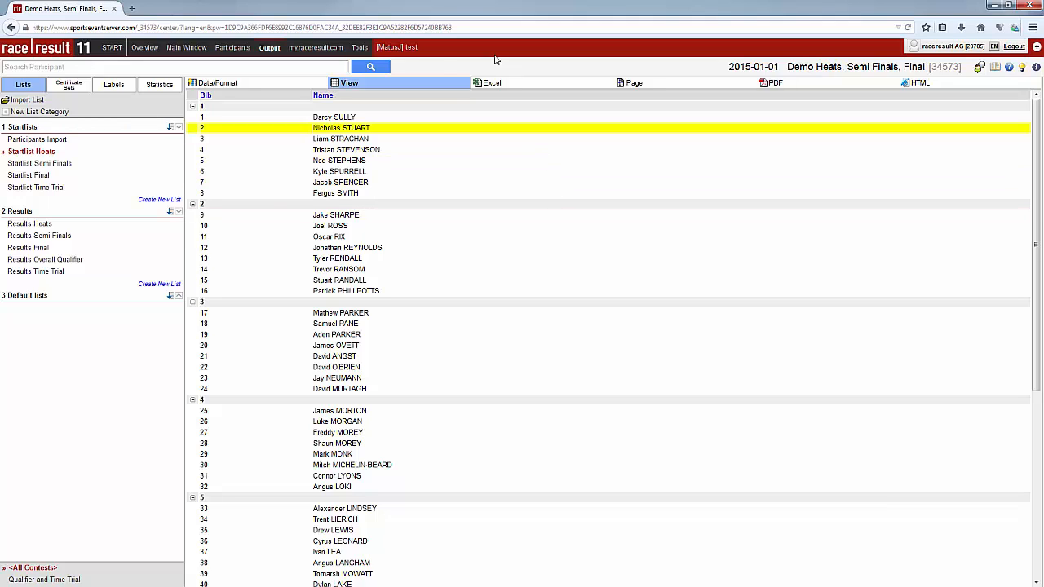
# Output the Participants Import list to Excel and examine the columns of the spreadsheet
pyautogui.click(36, 139)
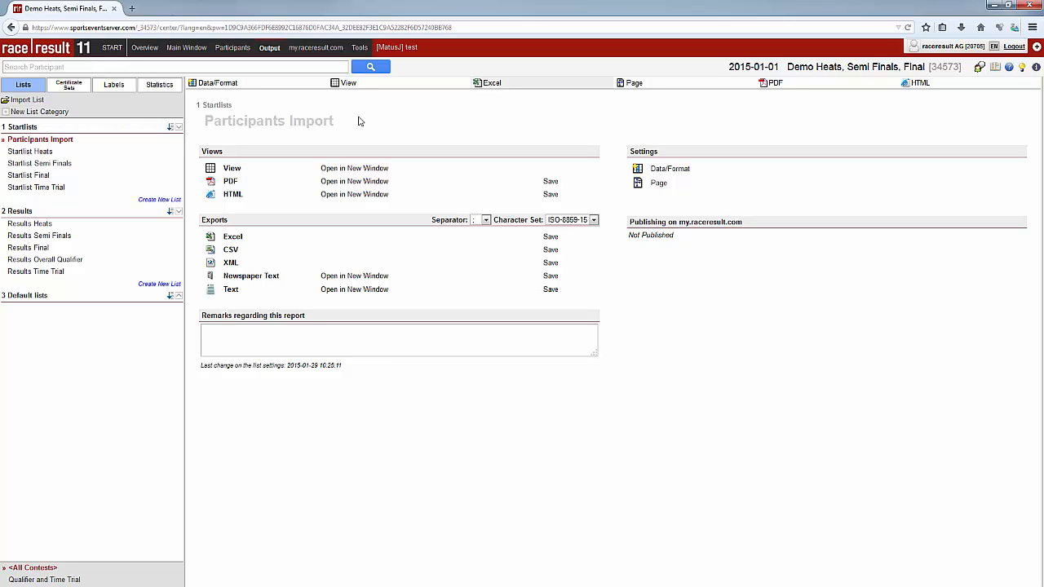
pyautogui.click(493, 85)
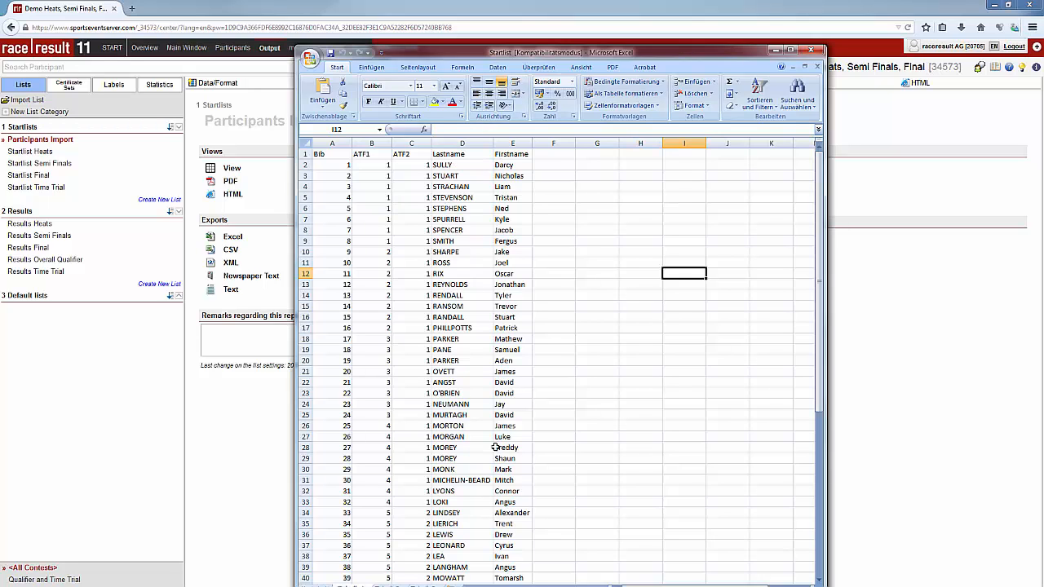
pyautogui.click(792, 5)
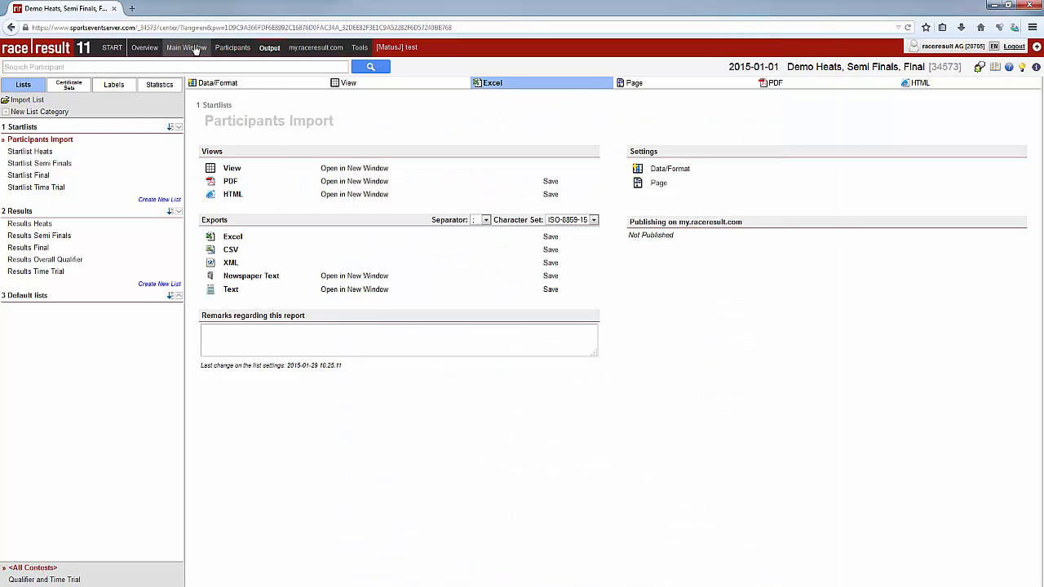
# Examine the participant import options and the file selection for an Excel import, without choosing a file
pyautogui.click(187, 48)
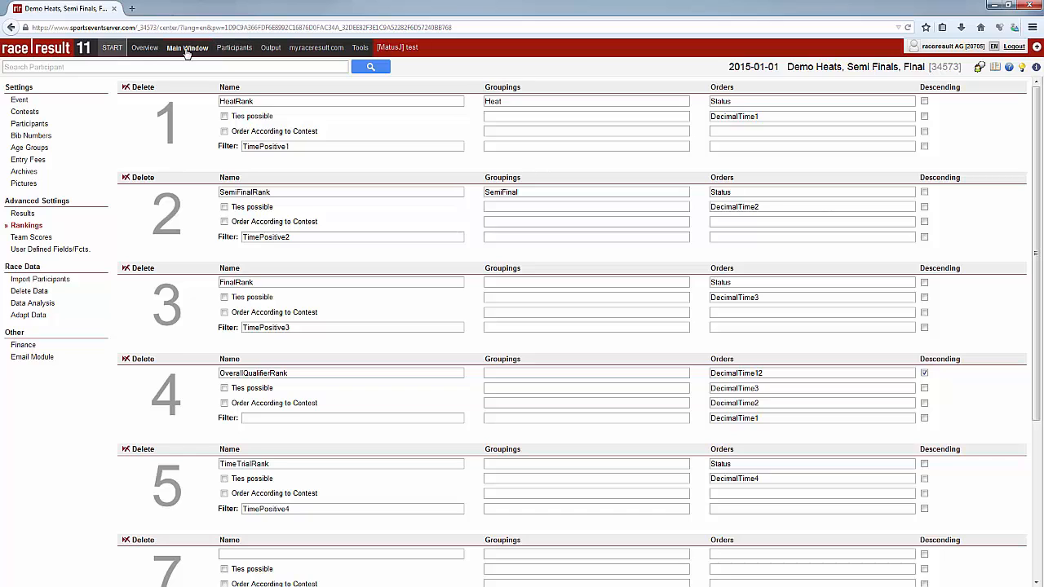
pyautogui.click(144, 49)
pyautogui.click(186, 49)
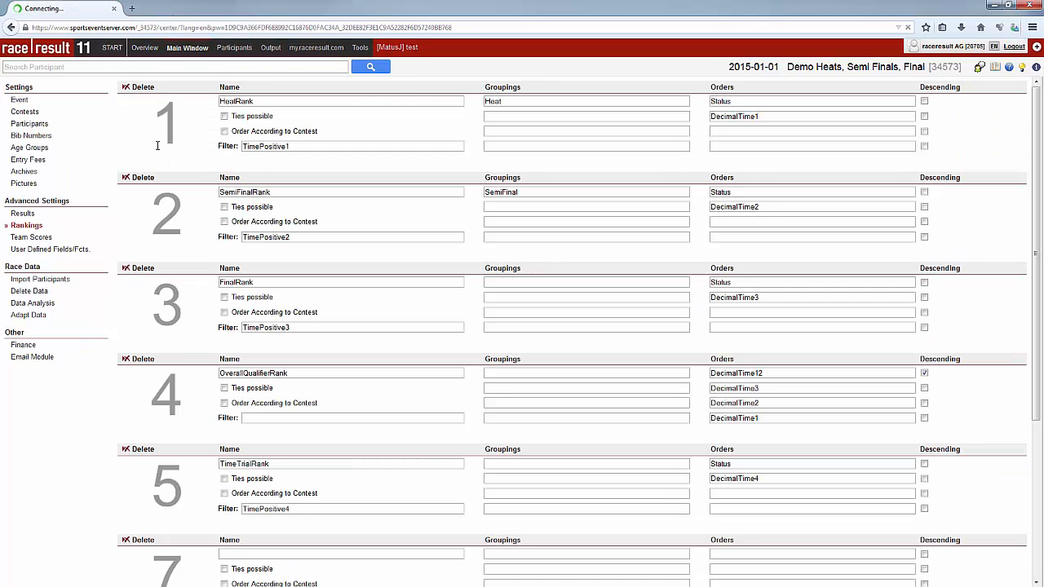
pyautogui.click(29, 280)
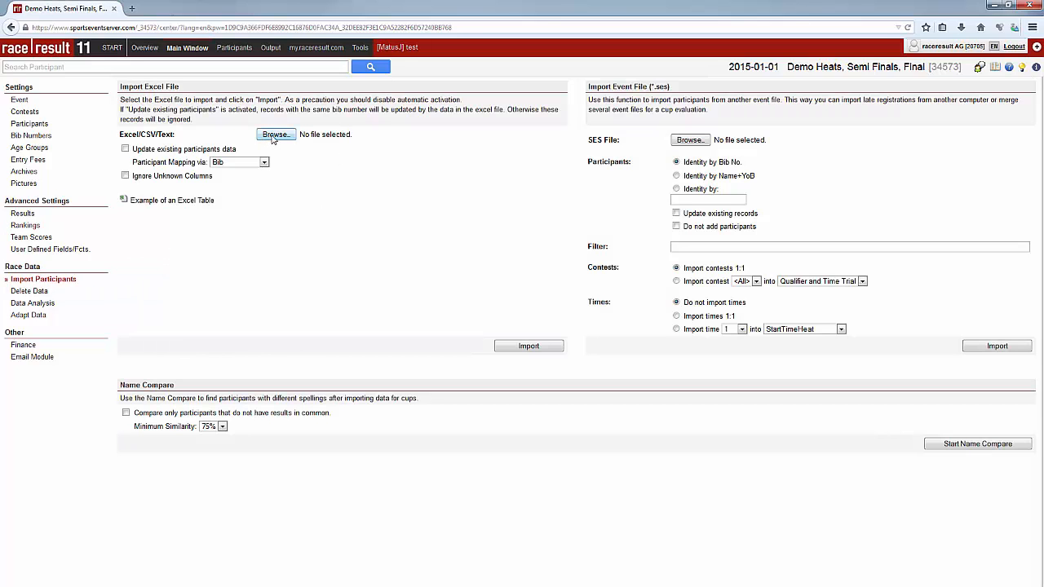
pyautogui.click(274, 136)
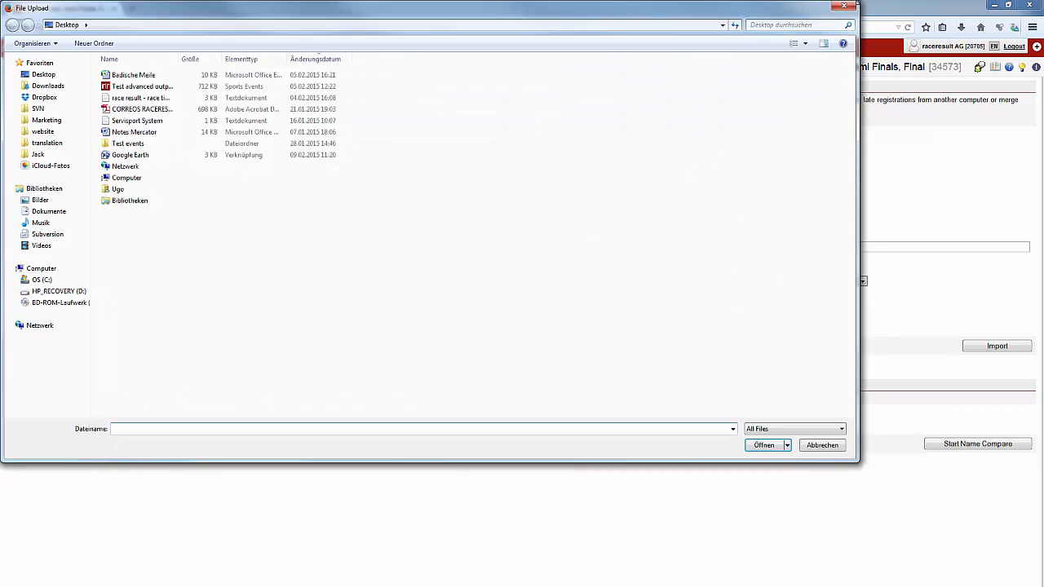
pyautogui.click(844, 6)
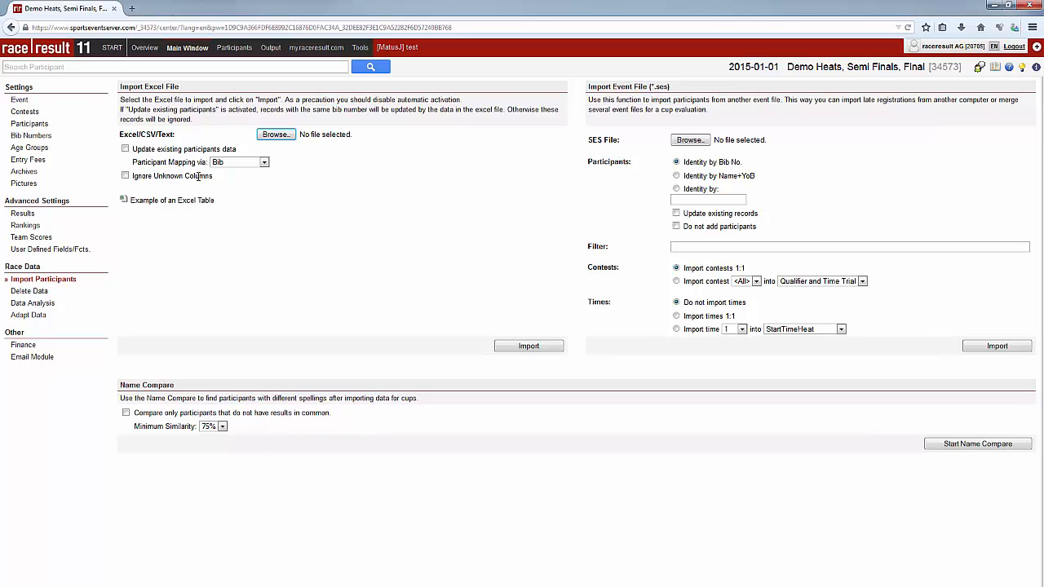
# Review the Results Heats list's sorting, columns and filter, and view its output grouped by heat
pyautogui.click(268, 49)
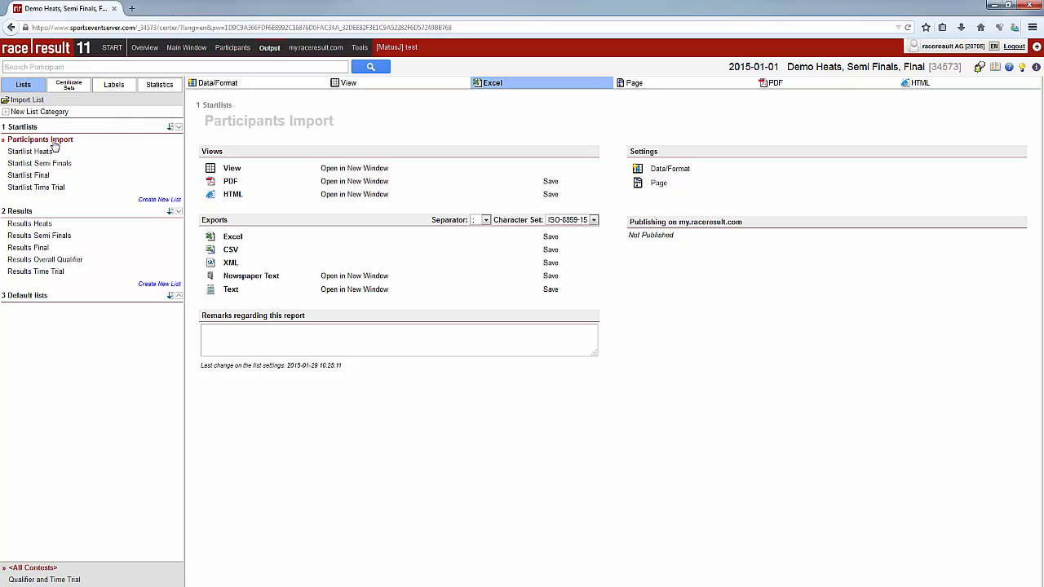
pyautogui.click(34, 152)
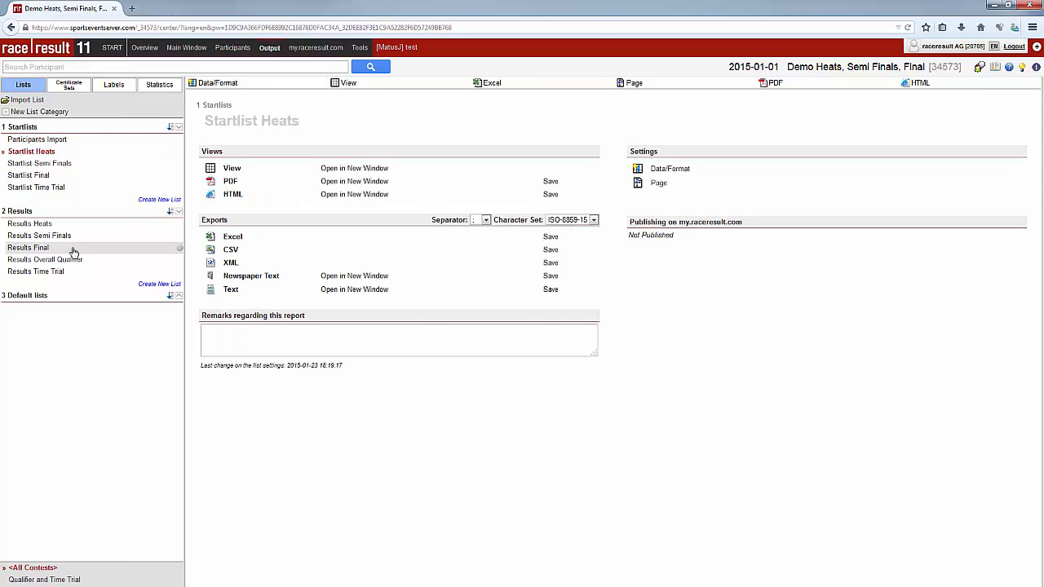
pyautogui.click(17, 225)
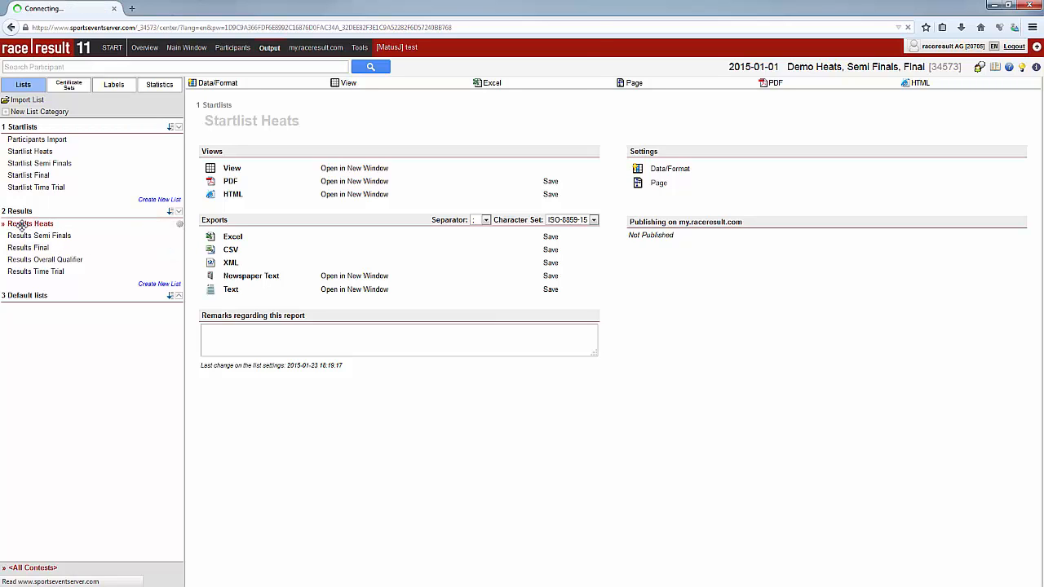
pyautogui.click(219, 83)
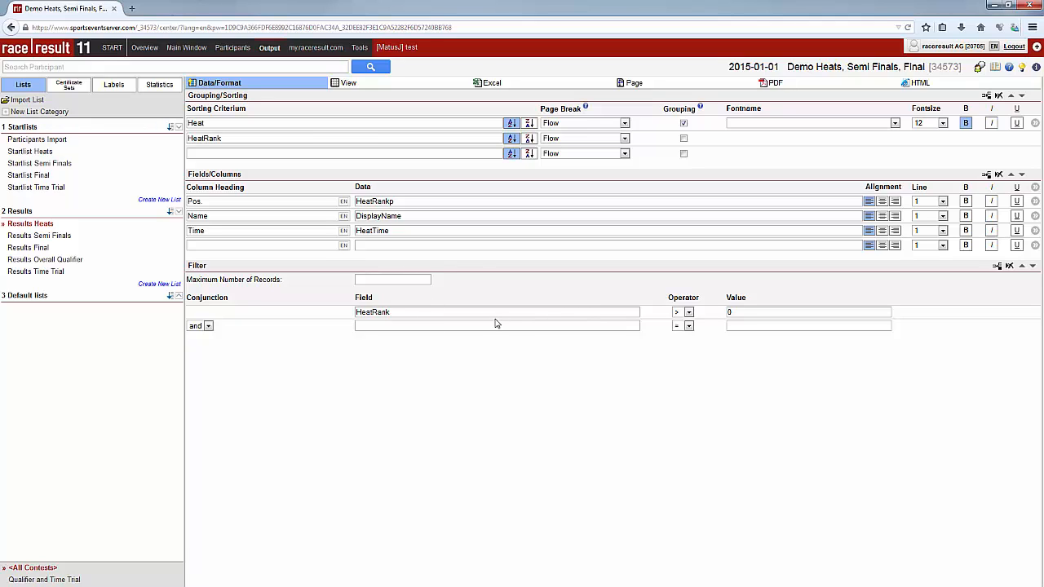
pyautogui.click(356, 87)
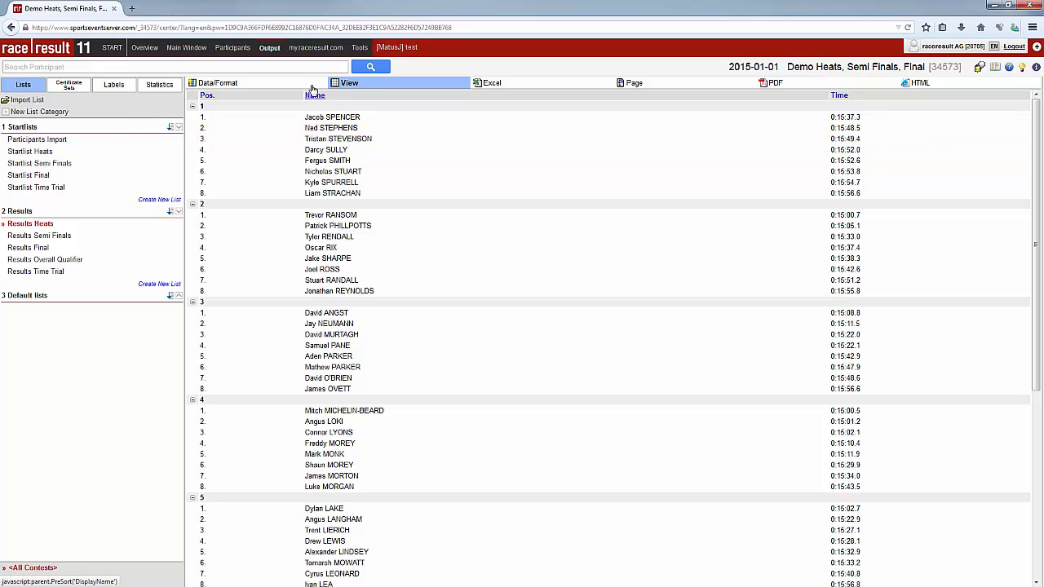
# Set up random time generation for StartTimeHeat with both minimum and maximum time at 08:00:00
pyautogui.click(188, 48)
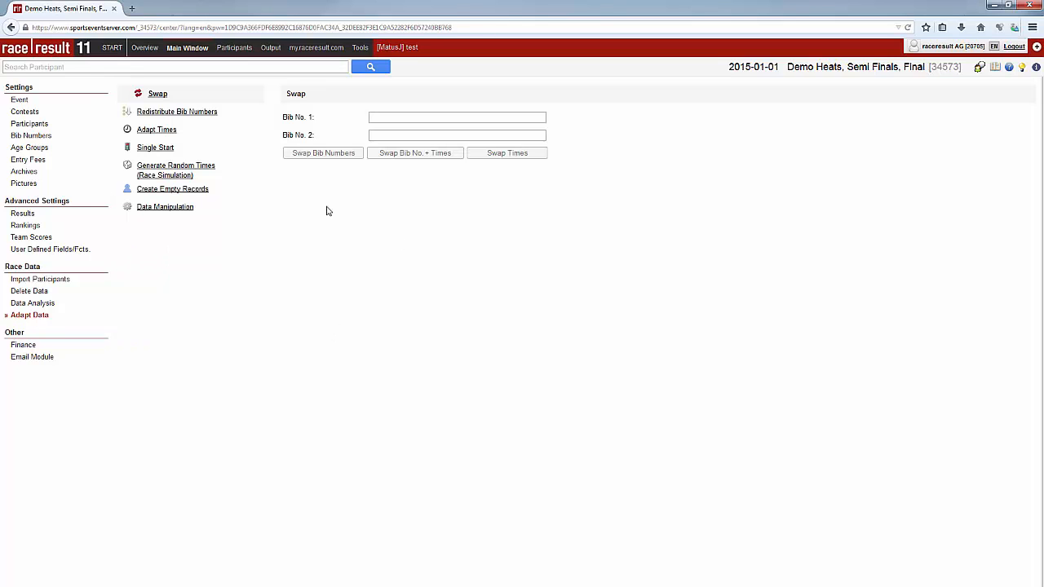
pyautogui.click(168, 168)
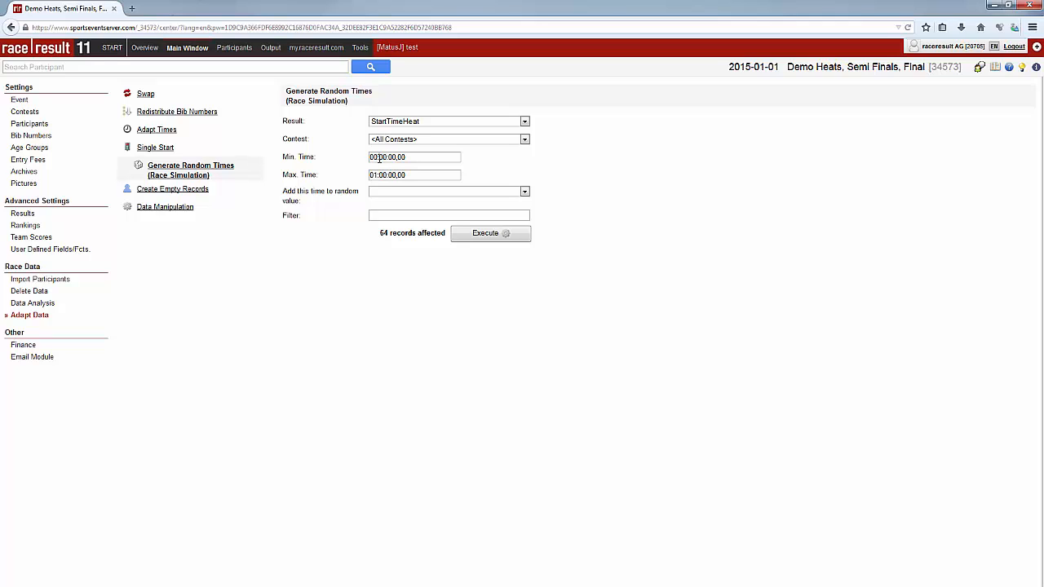
pyautogui.click(377, 156)
pyautogui.moveTo(374, 156); pyautogui.dragTo(371, 156)
pyautogui.write('08')
pyautogui.moveTo(377, 174); pyautogui.dragTo(369, 175)
pyautogui.write('08')
# Configure the random times for FinishTimeHeat with a minimum of 08:15:00 and a maximum of 08:16:00
pyautogui.click(524, 123)
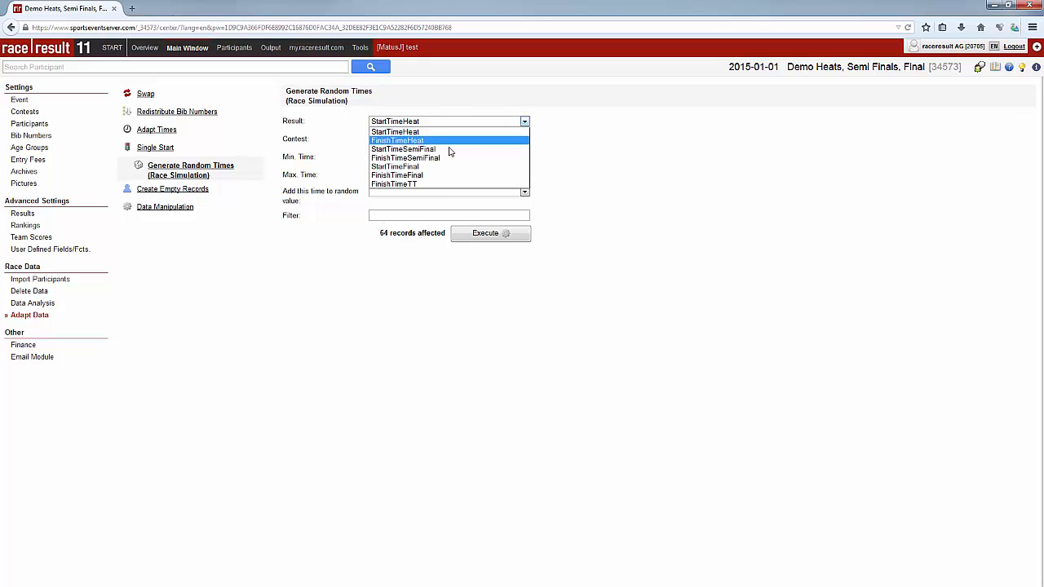
pyautogui.click(397, 142)
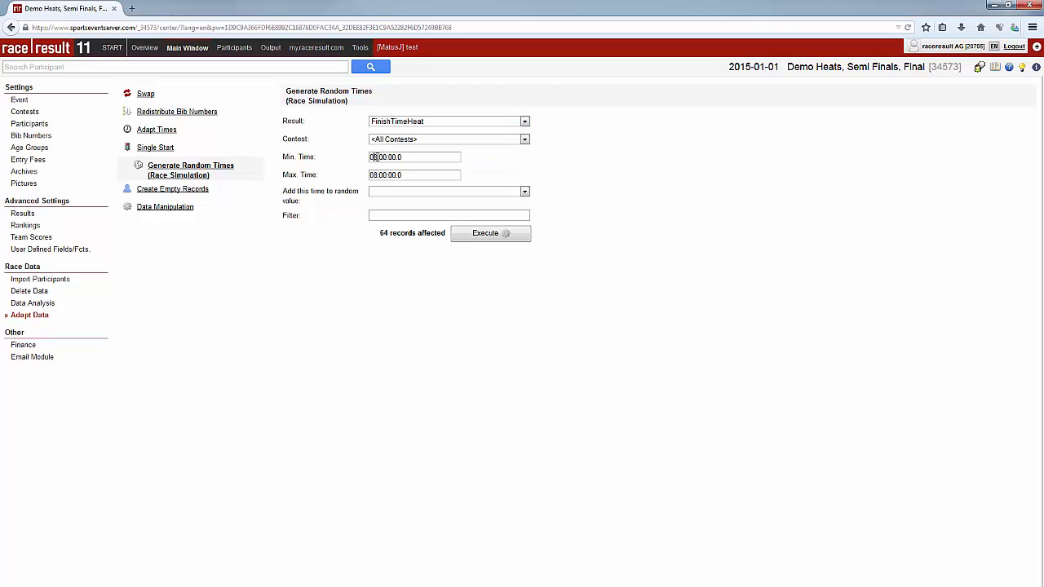
pyautogui.moveTo(377, 156); pyautogui.dragTo(361, 157)
pyautogui.write('03:')
pyautogui.write('15')
pyautogui.moveTo(388, 175); pyautogui.dragTo(378, 174)
pyautogui.write('16')
# Configure the random times for StartTimeSemiFinal with both minimum and maximum time at 09:00:00
pyautogui.click(524, 122)
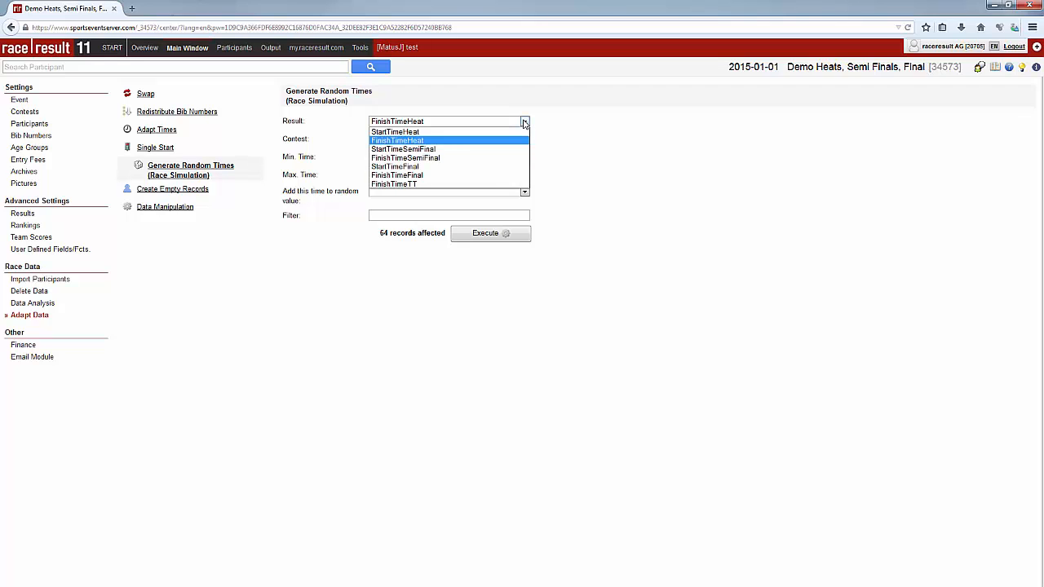
pyautogui.click(459, 150)
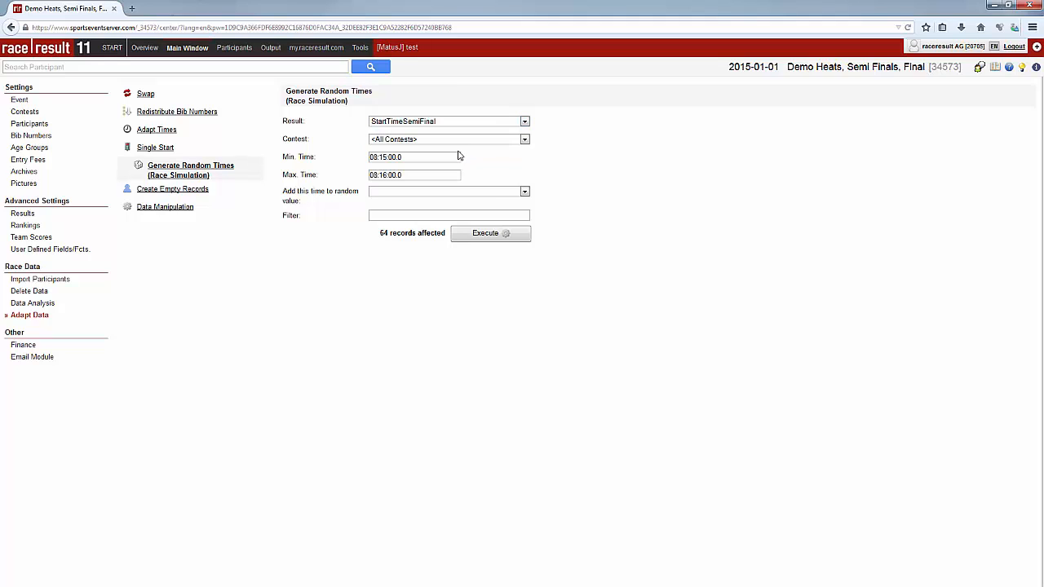
pyautogui.click(525, 140)
pyautogui.click(524, 146)
pyautogui.moveTo(378, 158)
pyautogui.mouseDown()
pyautogui.moveTo(363, 160)
pyautogui.moveTo(380, 157)
pyautogui.mouseUp()
pyautogui.write('0900')
pyautogui.moveTo(374, 174); pyautogui.dragTo(371, 174)
pyautogui.write('09')
pyautogui.moveTo(386, 175); pyautogui.dragTo(378, 175)
pyautogui.write('00')
# Restrict the random semi-final start times with the filter [HeatRank]<=2
pyautogui.write('[ea')
pyautogui.press('BackSpace')
pyautogui.press('BackSpace')
pyautogui.write('HeatRank]<=2')
# Review the grouping, columns and HeatRank filter of the Startlist Semi Finals list, and display the list
pyautogui.click(271, 49)
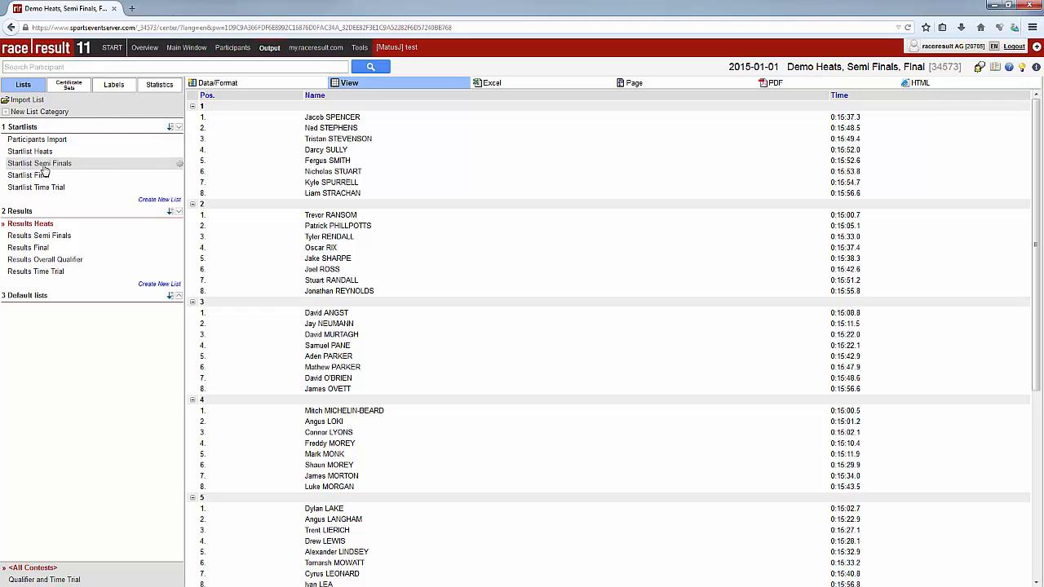
pyautogui.click(41, 164)
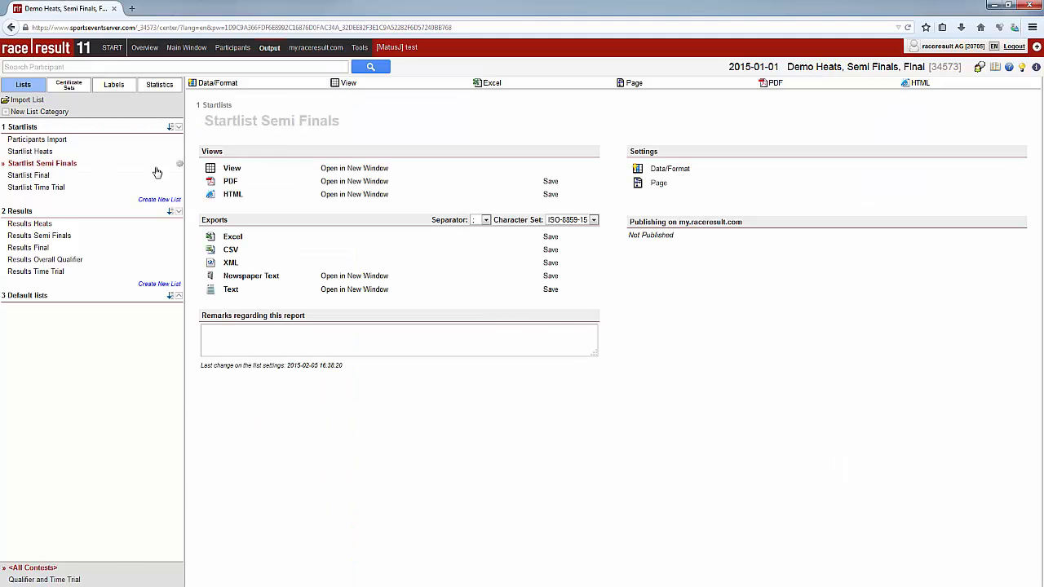
pyautogui.click(218, 85)
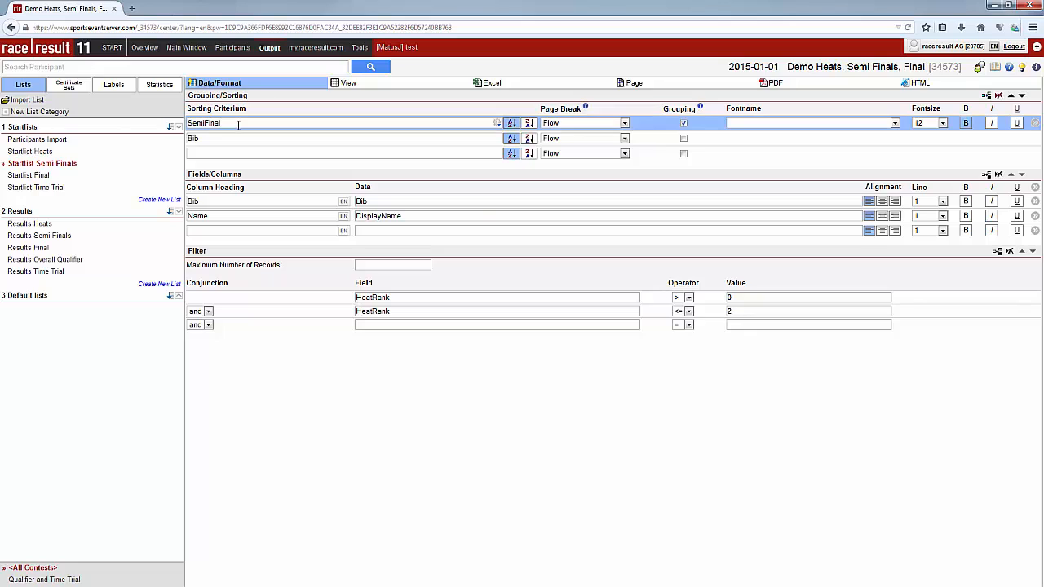
pyautogui.click(583, 210)
pyautogui.click(730, 298)
pyautogui.write('0')
pyautogui.click(353, 89)
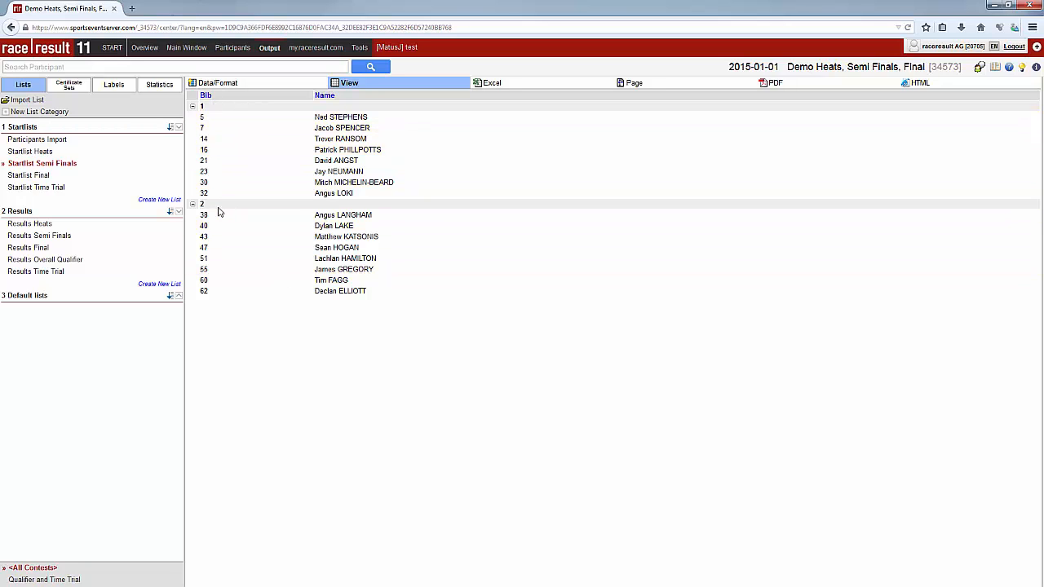
# Review the data and format settings of the Results Semi Finals list, and display its results
pyautogui.click(58, 236)
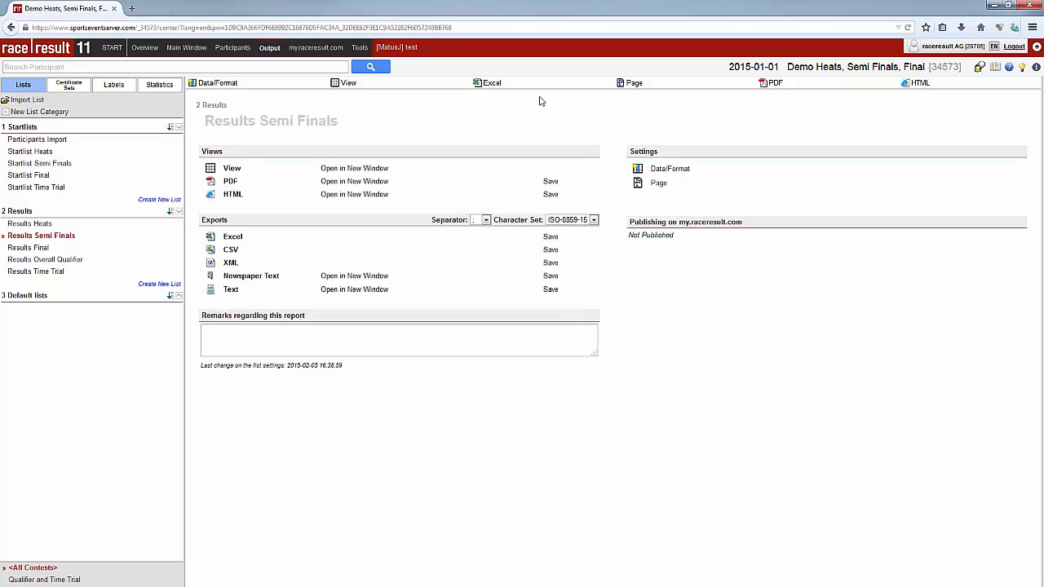
pyautogui.click(218, 84)
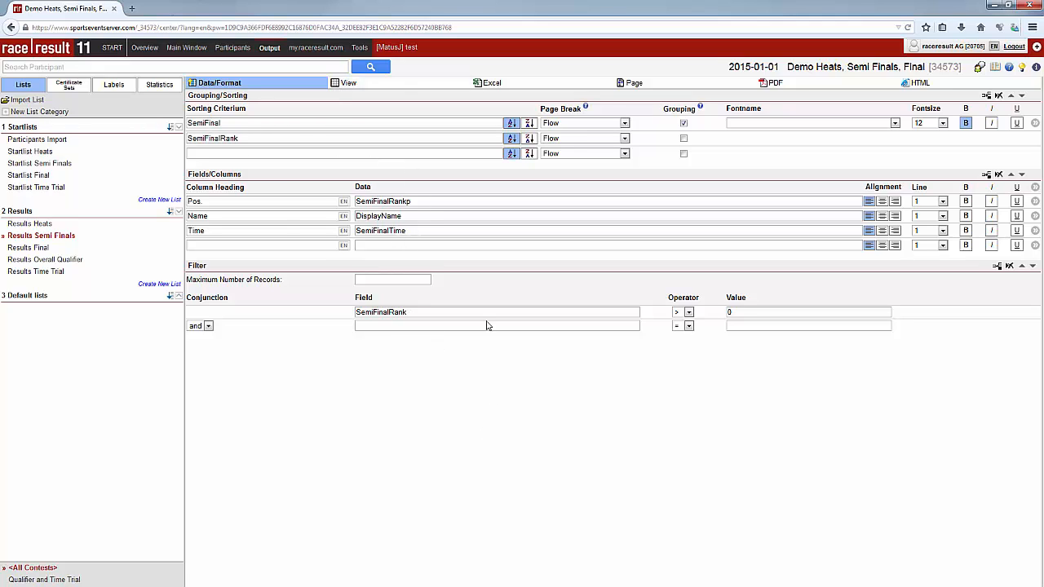
pyautogui.click(343, 83)
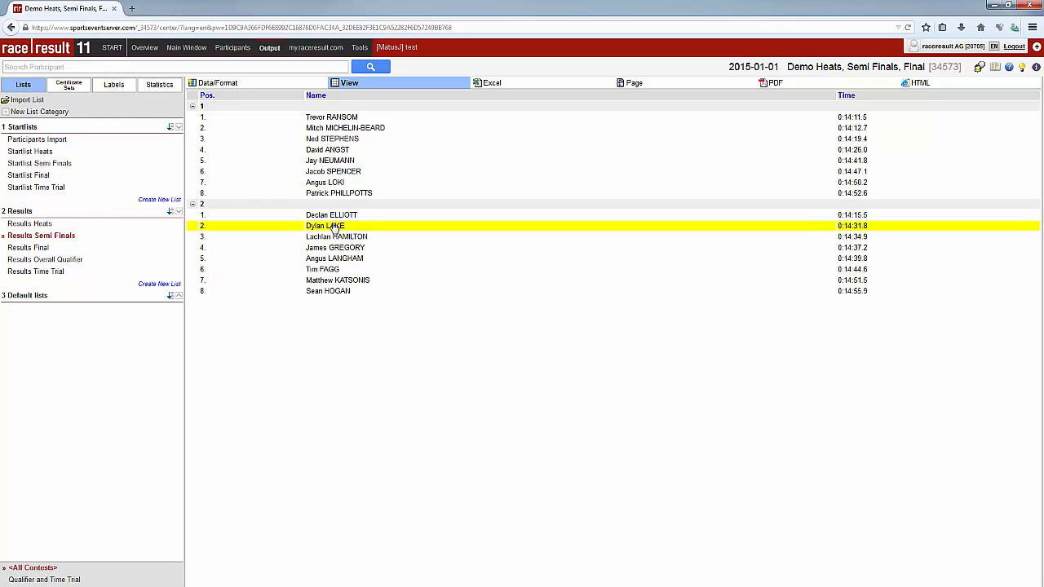
# Check the SemiFinalRank filter and columns of the Startlist Final list, and display the list
pyautogui.click(41, 177)
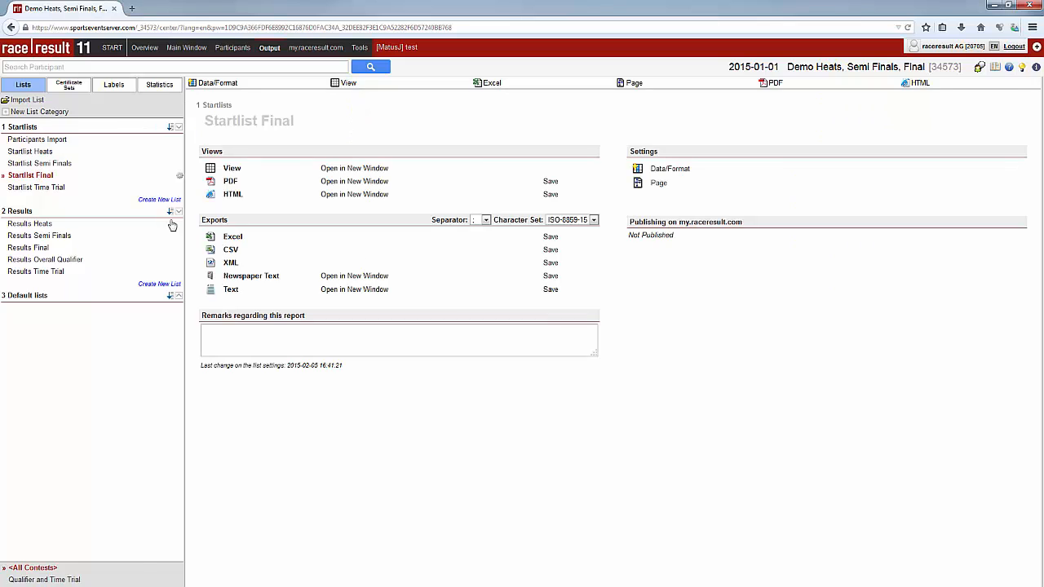
pyautogui.click(217, 84)
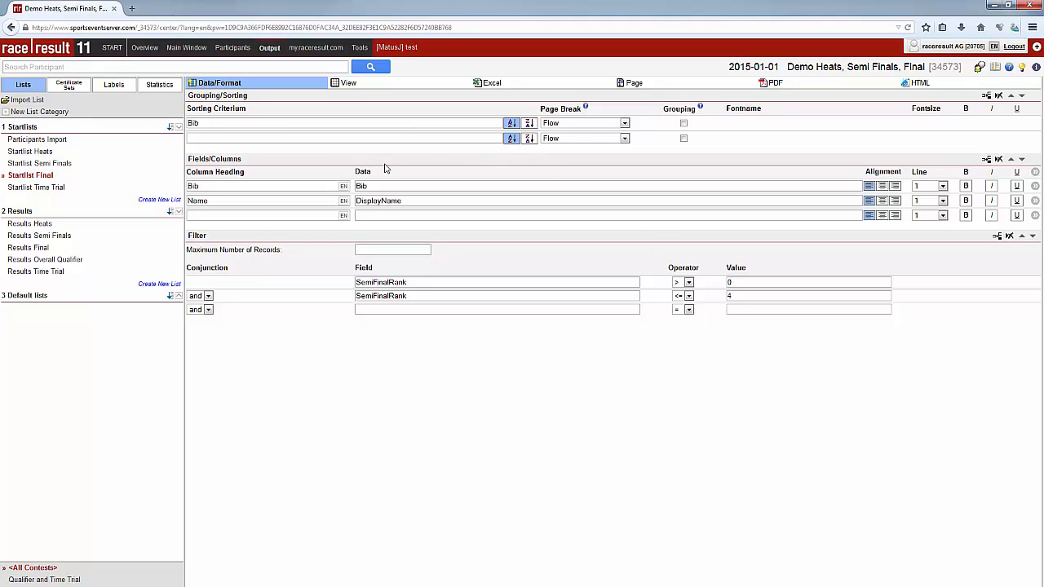
pyautogui.click(348, 84)
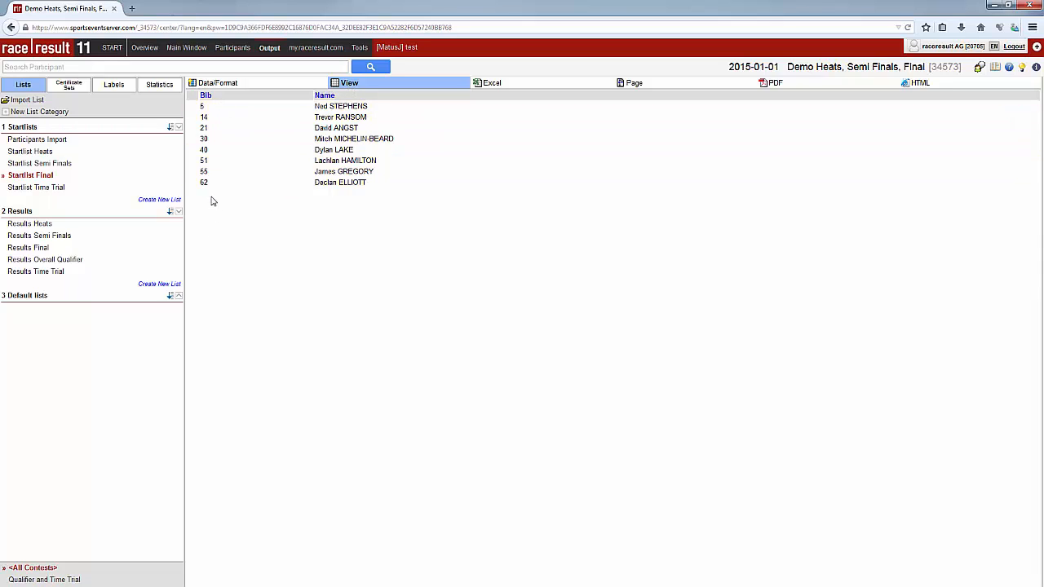
# Check the sorting, columns and FinalRank filter of the Results Final list, and display its results
pyautogui.click(36, 248)
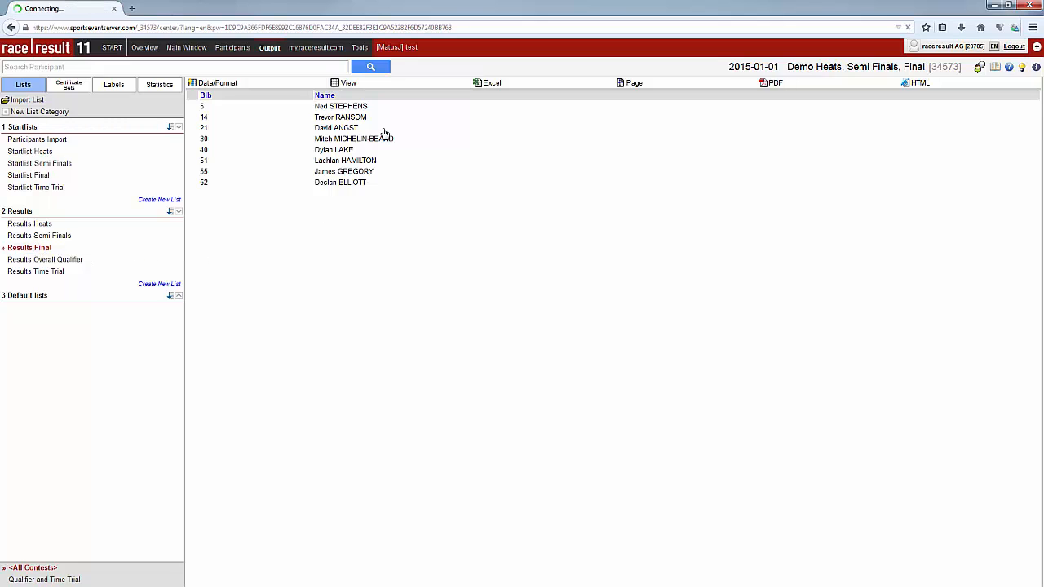
pyautogui.click(220, 83)
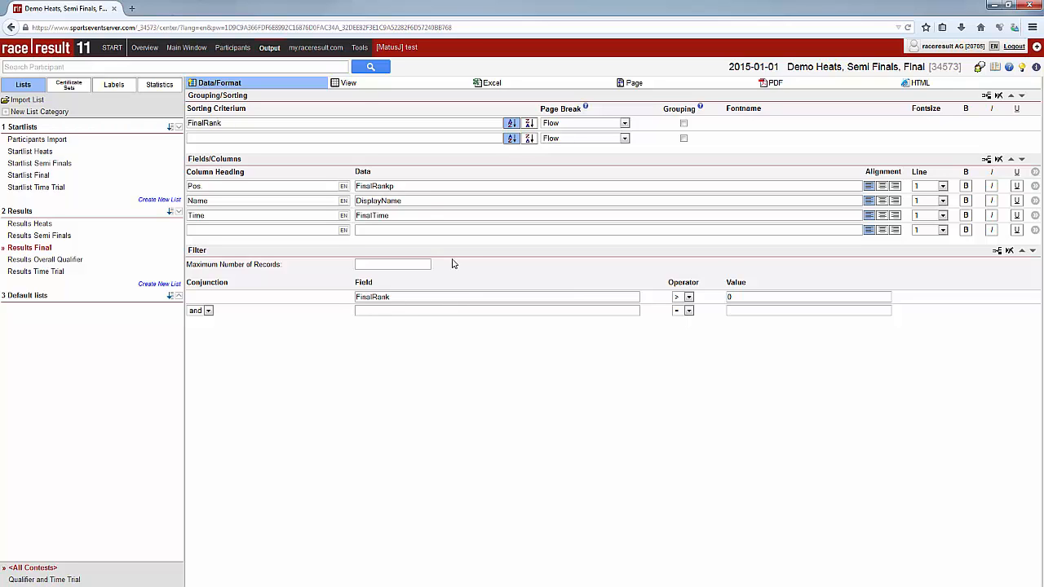
pyautogui.click(349, 84)
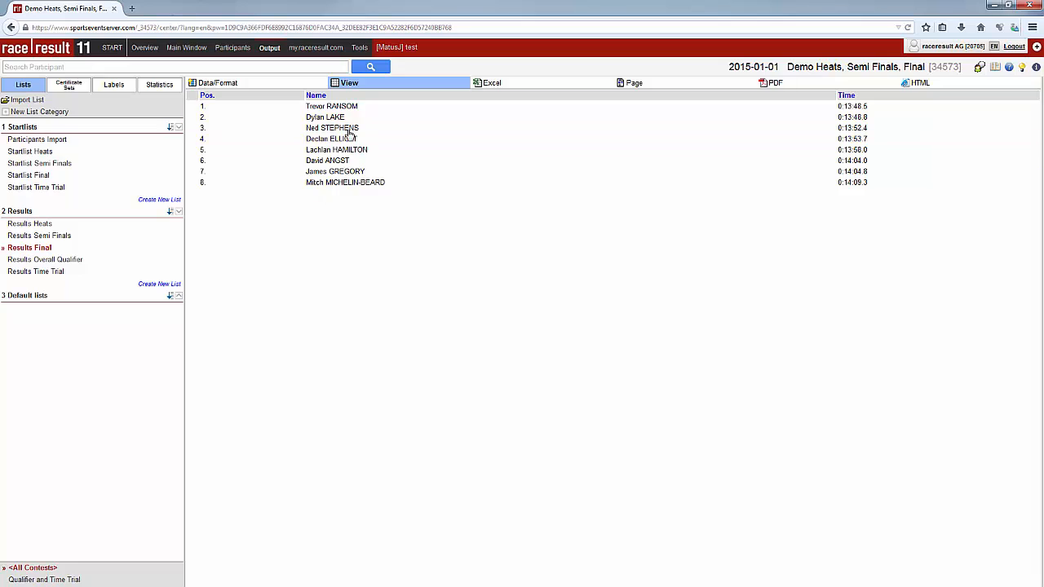
pyautogui.click(349, 106)
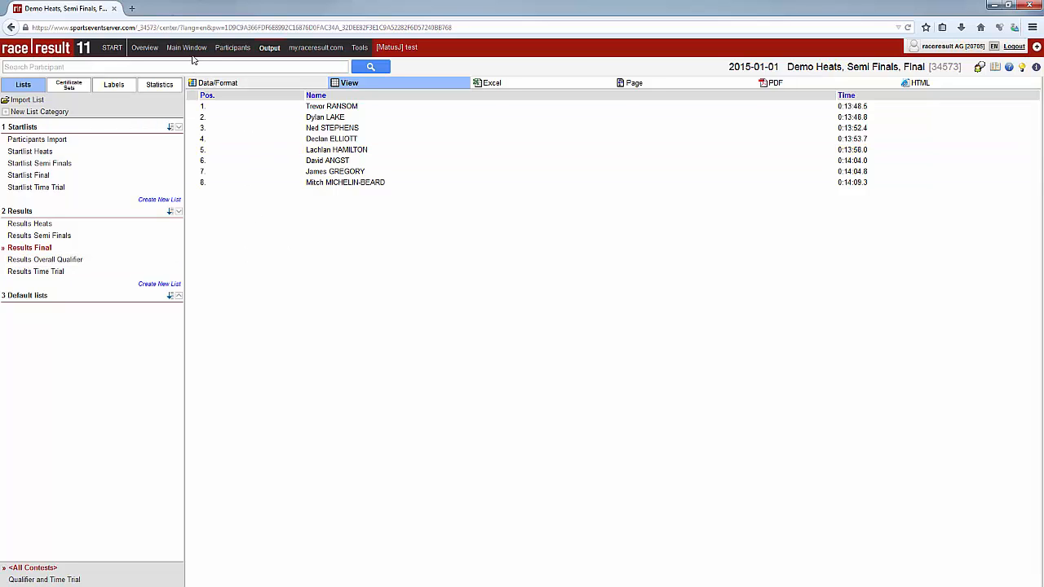
# Inspect the BestOfTheDay and StagesCount formulas in the results settings, confirming BestOfTheDay as the minimum of HeatTime through FinalTime
pyautogui.rightClick(207, 76)
pyautogui.click(197, 50)
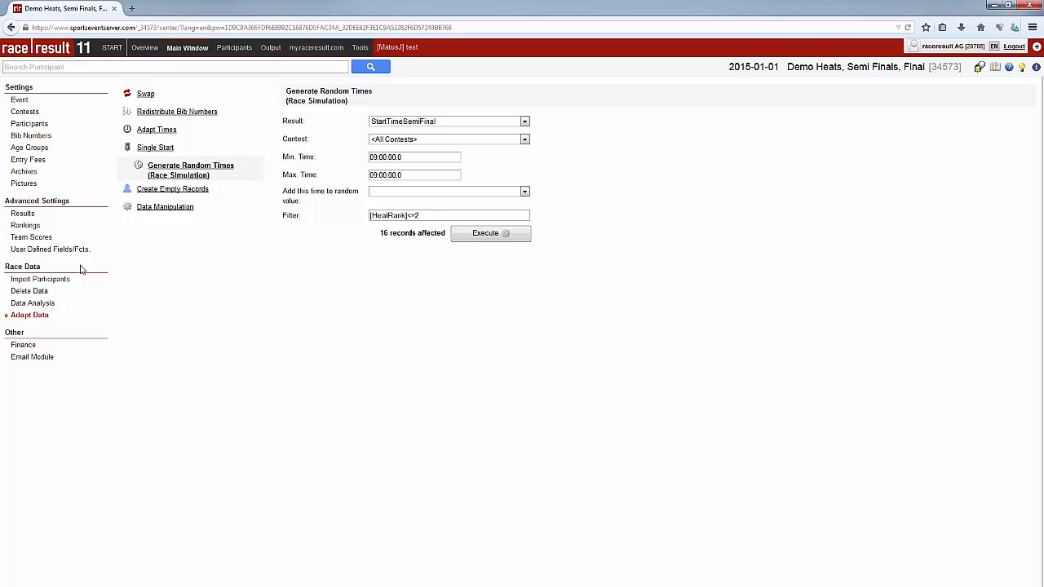
pyautogui.click(27, 216)
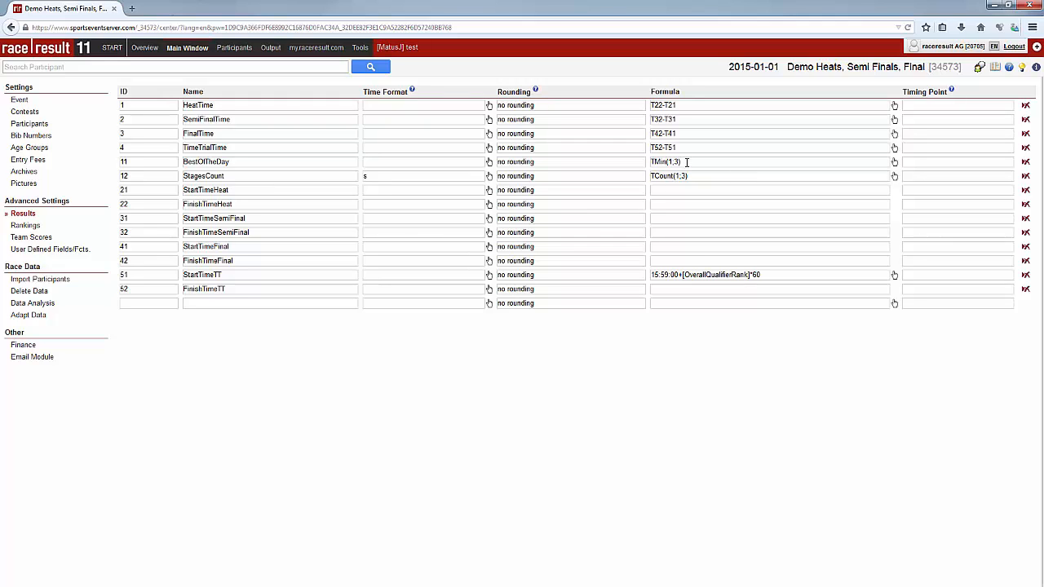
pyautogui.click(686, 161)
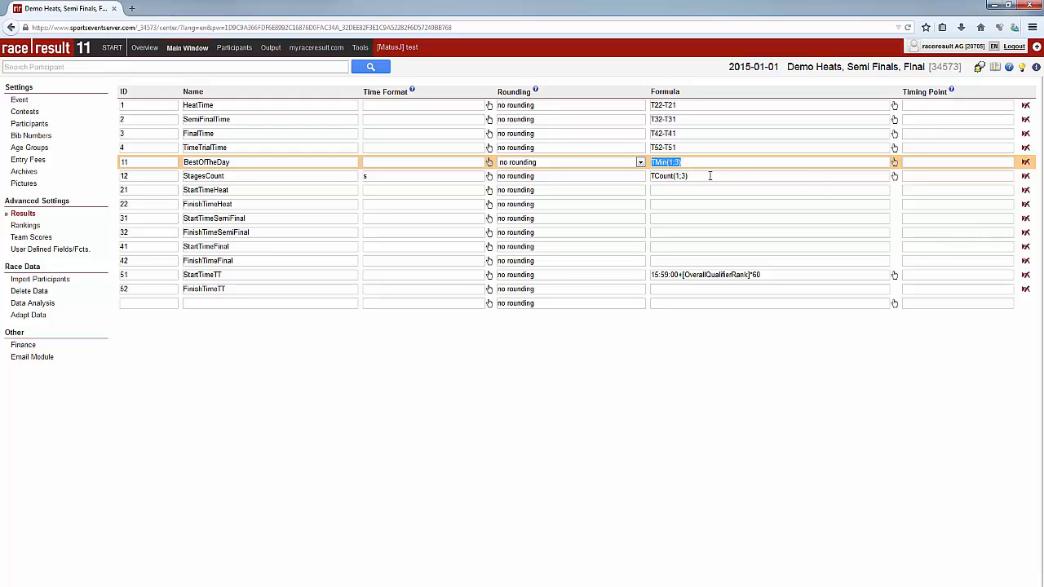
pyautogui.click(894, 161)
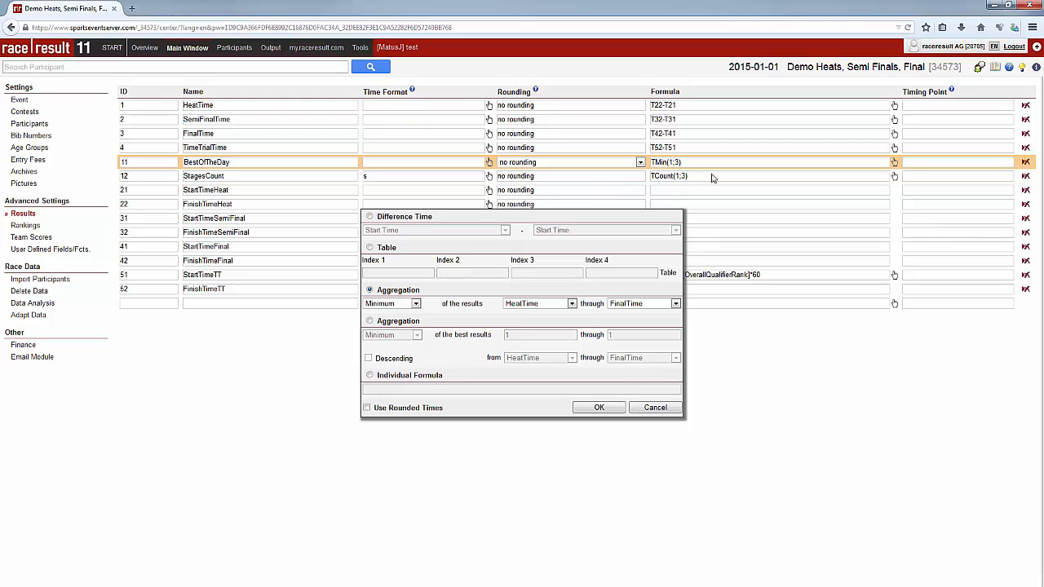
pyautogui.click(597, 408)
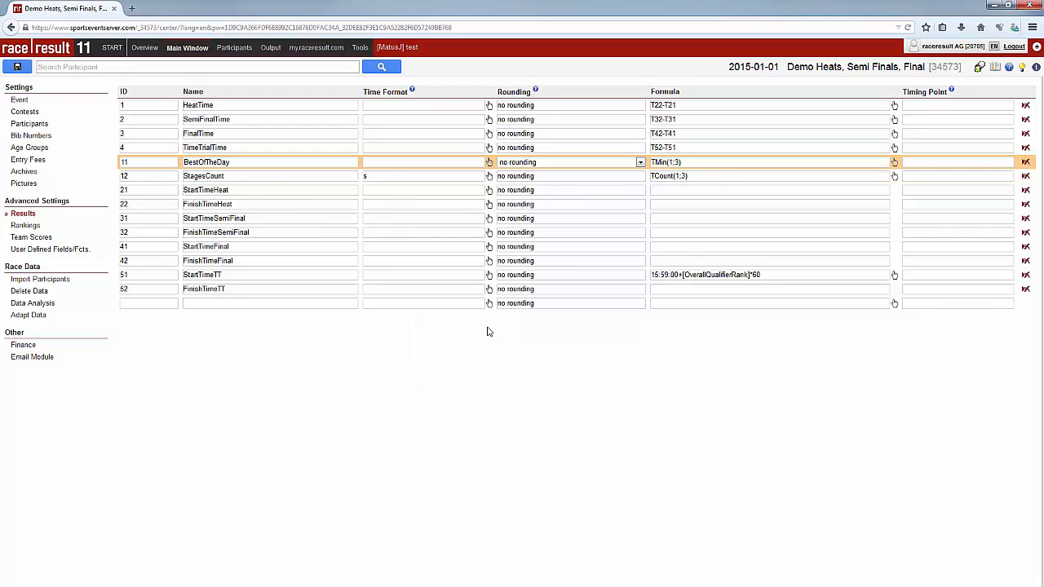
pyautogui.click(21, 71)
pyautogui.click(230, 177)
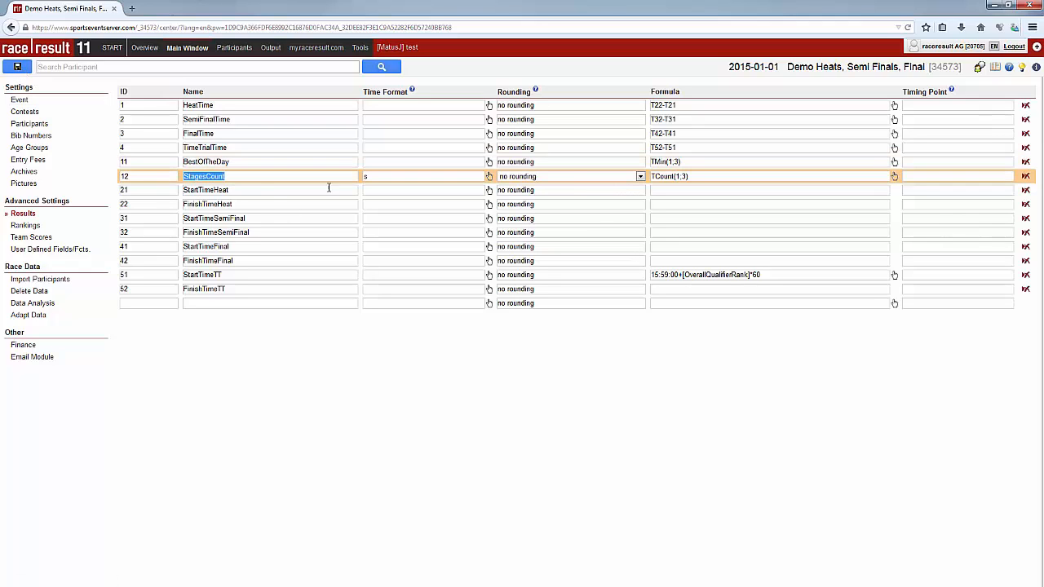
pyautogui.click(657, 176)
# Examine the orders, groupings and filter of the OverallQualifierRank ranking in the rankings settings
pyautogui.click(22, 226)
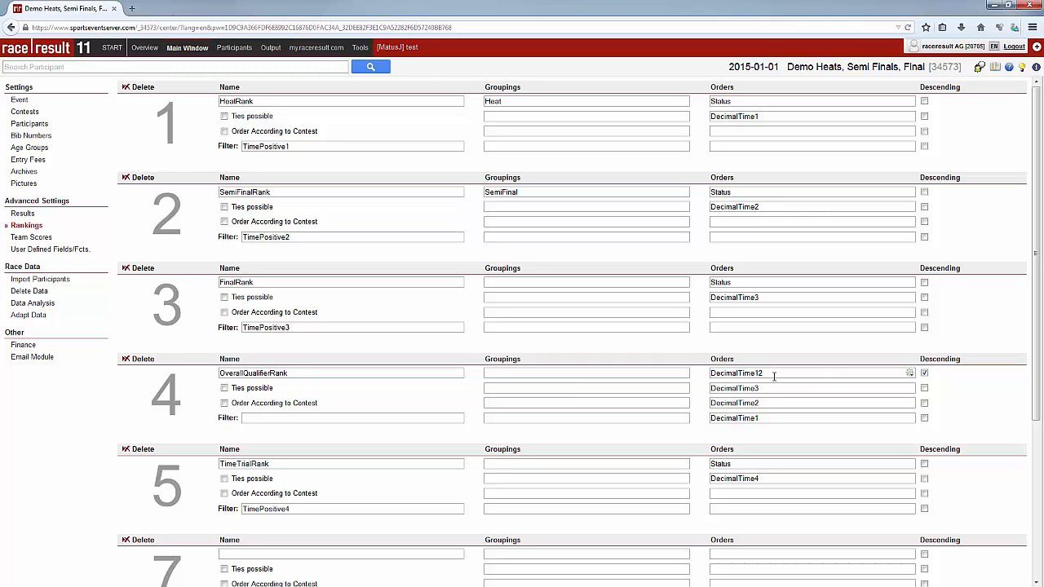
pyautogui.click(775, 375)
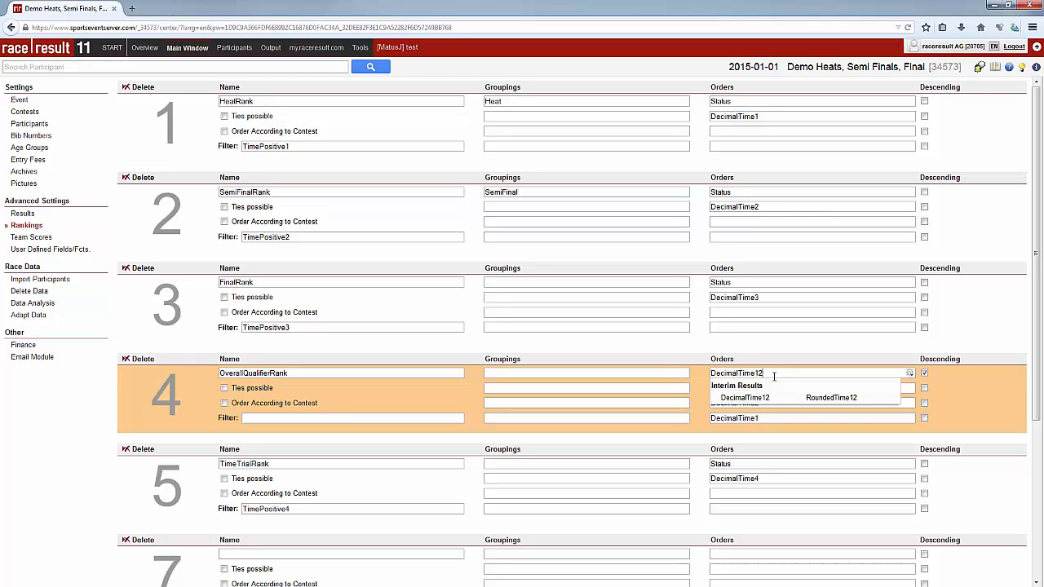
pyautogui.click(664, 374)
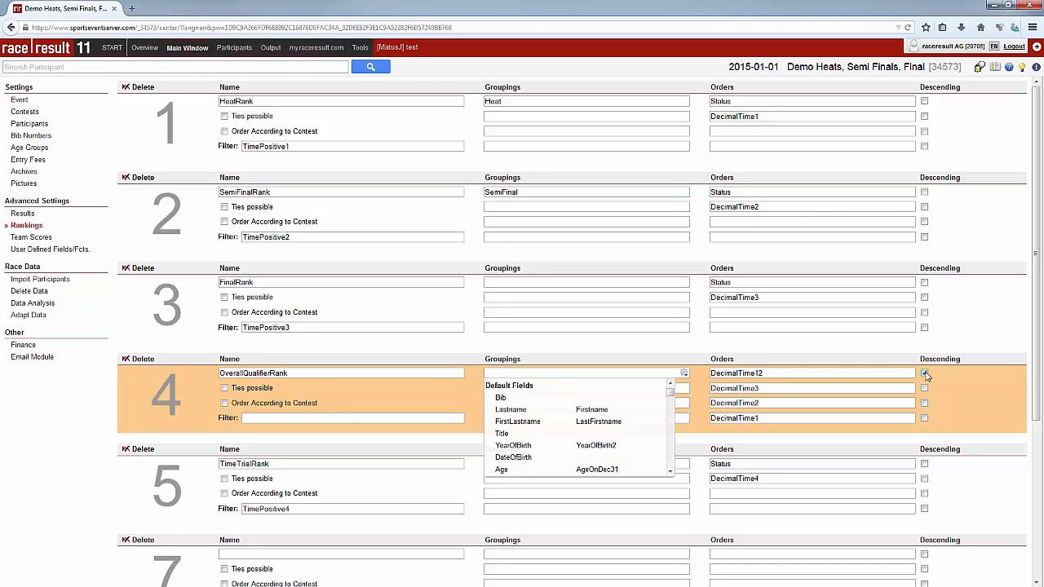
pyautogui.click(342, 417)
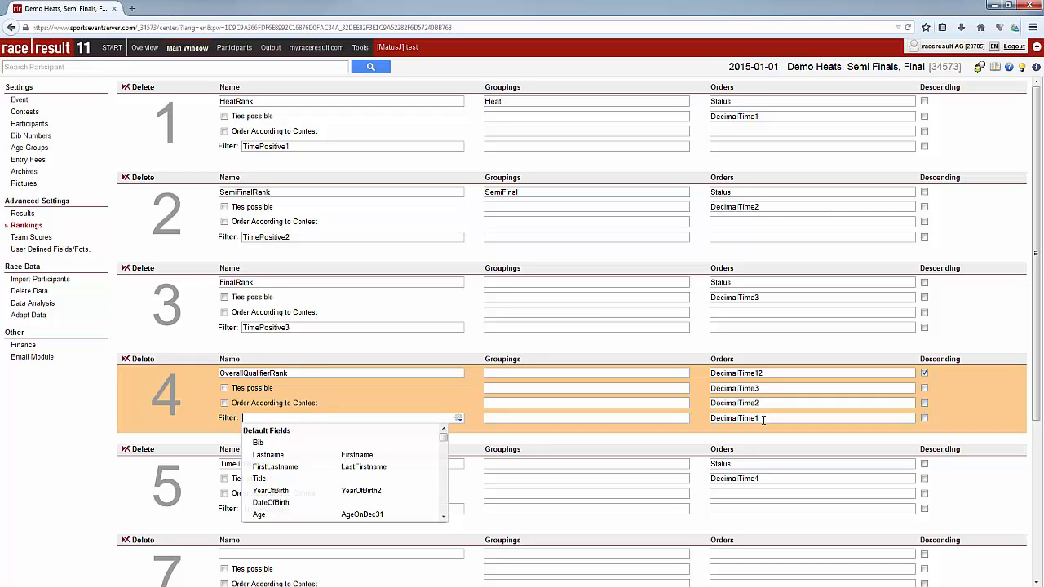
# Review the columns and filter of the Results Overall Qualifier list, and look through the displayed results
pyautogui.click(269, 47)
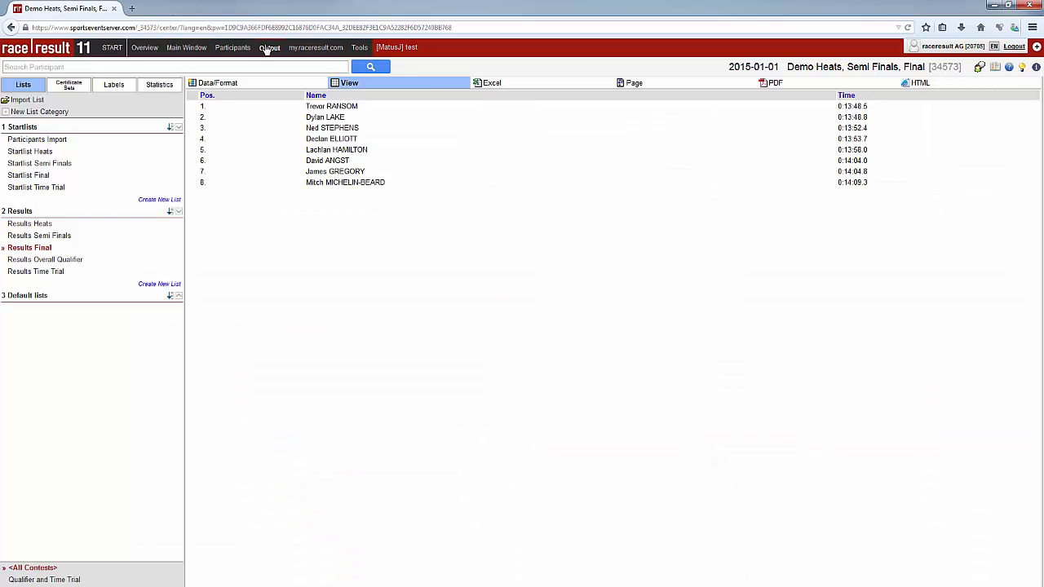
pyautogui.click(50, 261)
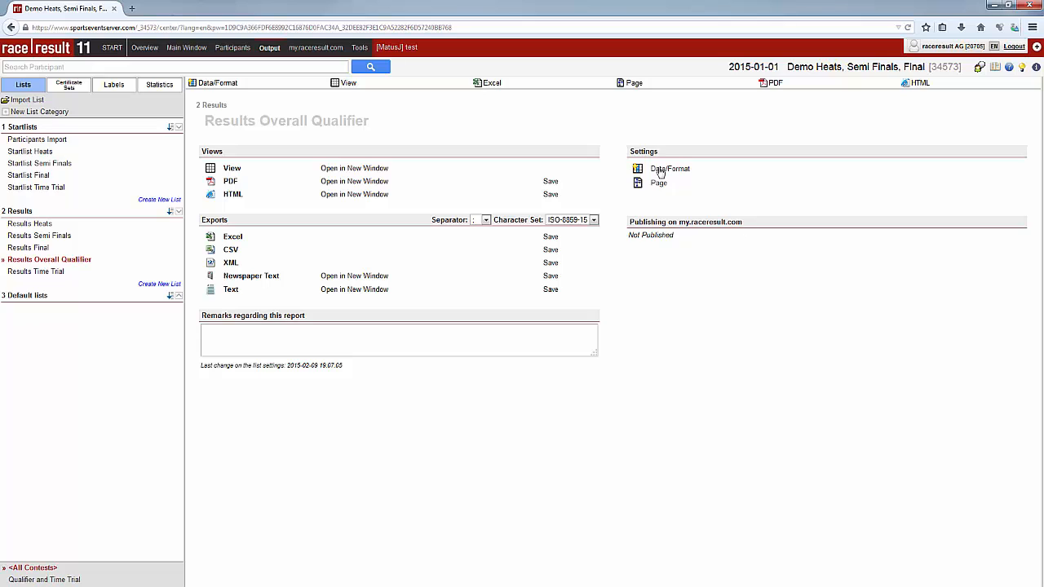
pyautogui.click(217, 85)
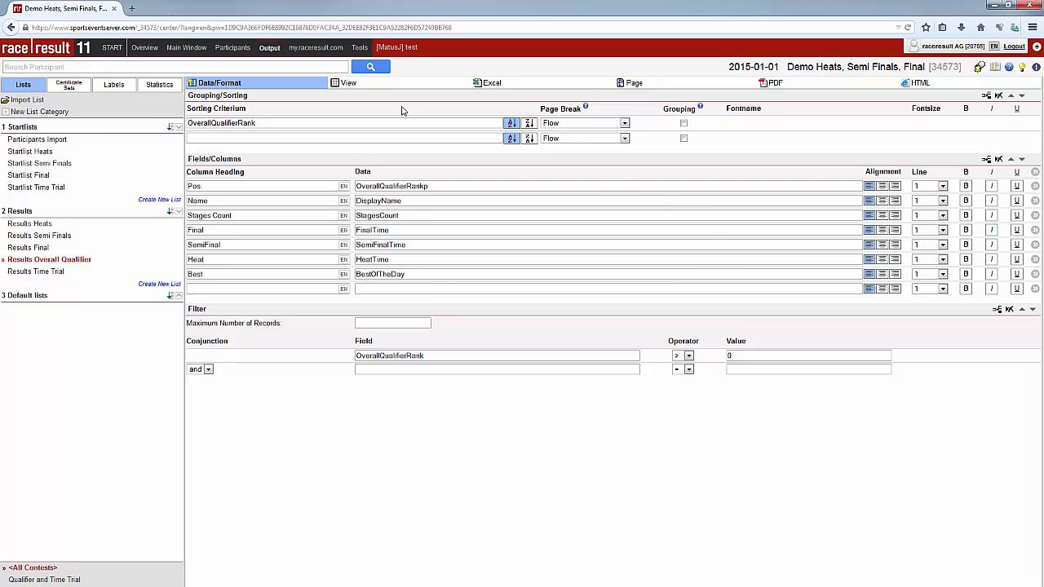
pyautogui.click(348, 84)
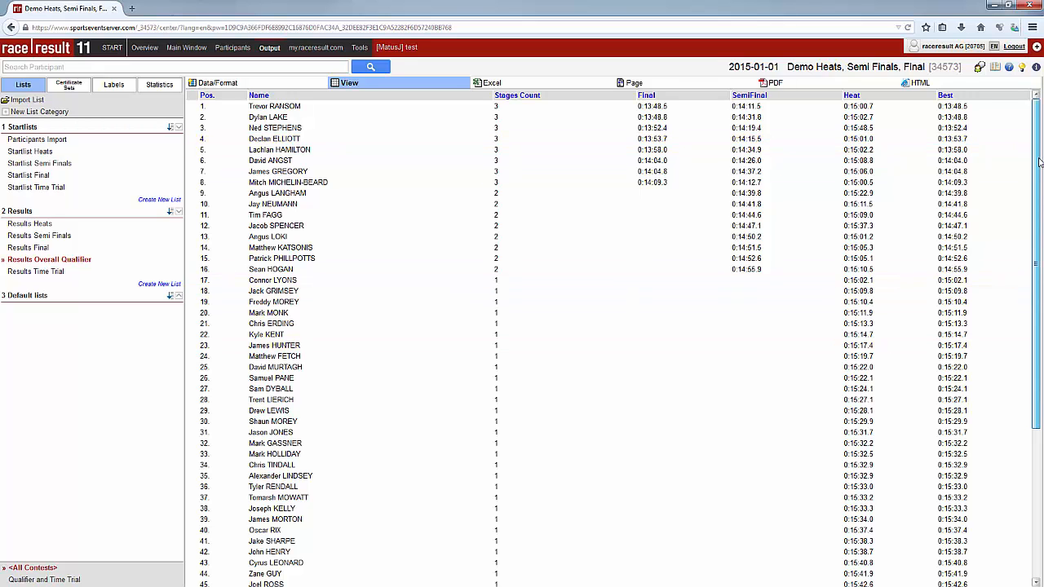
pyautogui.moveTo(1040, 165); pyautogui.dragTo(1042, 122)
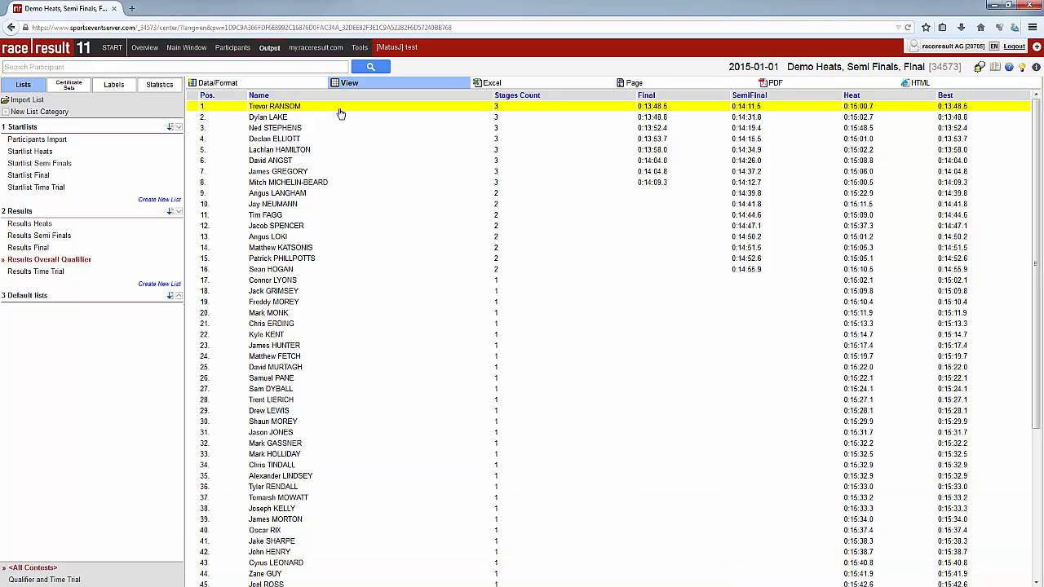
# Set up a single start with a first time of 16:00:00 and a difference of 60 seconds between starters
pyautogui.click(182, 49)
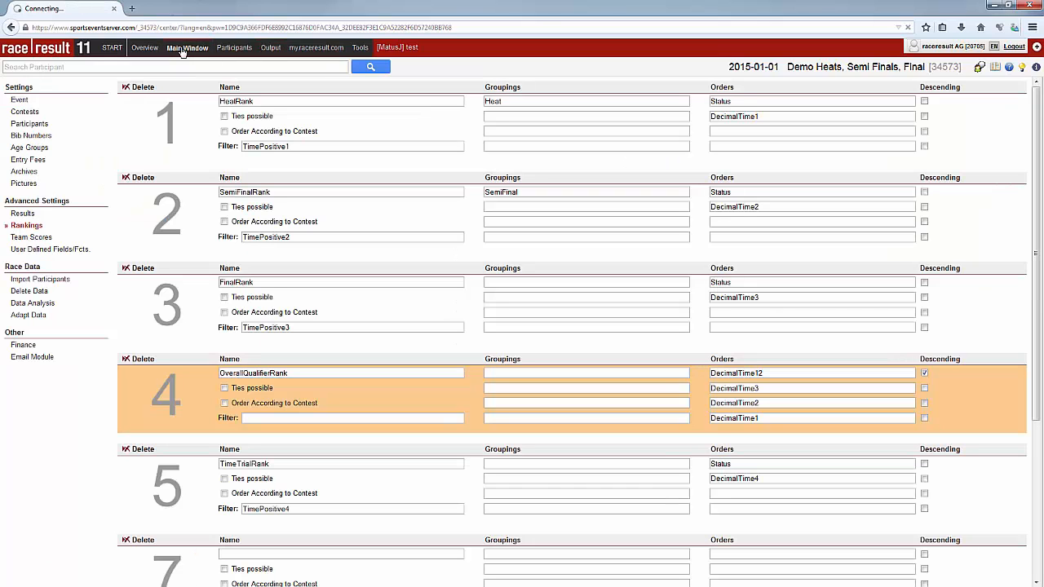
pyautogui.click(27, 317)
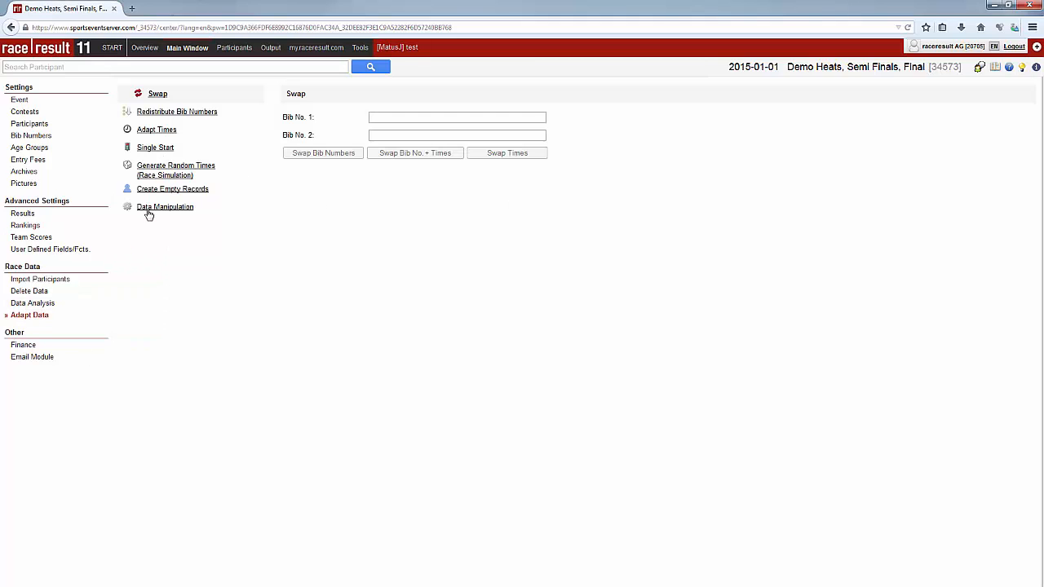
pyautogui.click(145, 152)
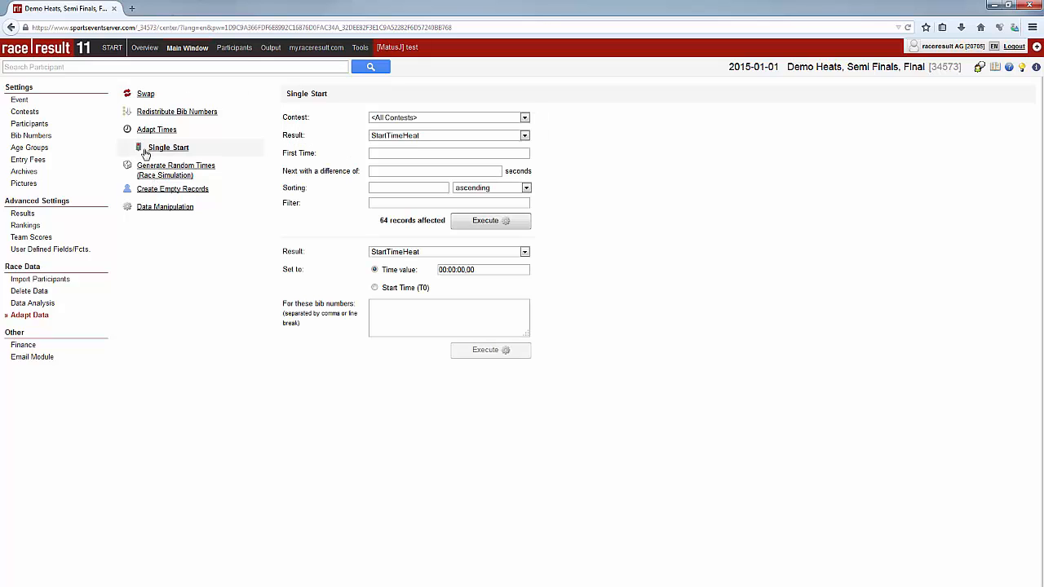
pyautogui.click(407, 155)
pyautogui.write('16:00:00')
pyautogui.click(389, 174)
pyautogui.write('60')
# Set the sorting of the single start to the OverallQualifierRank ranking
pyautogui.click(407, 189)
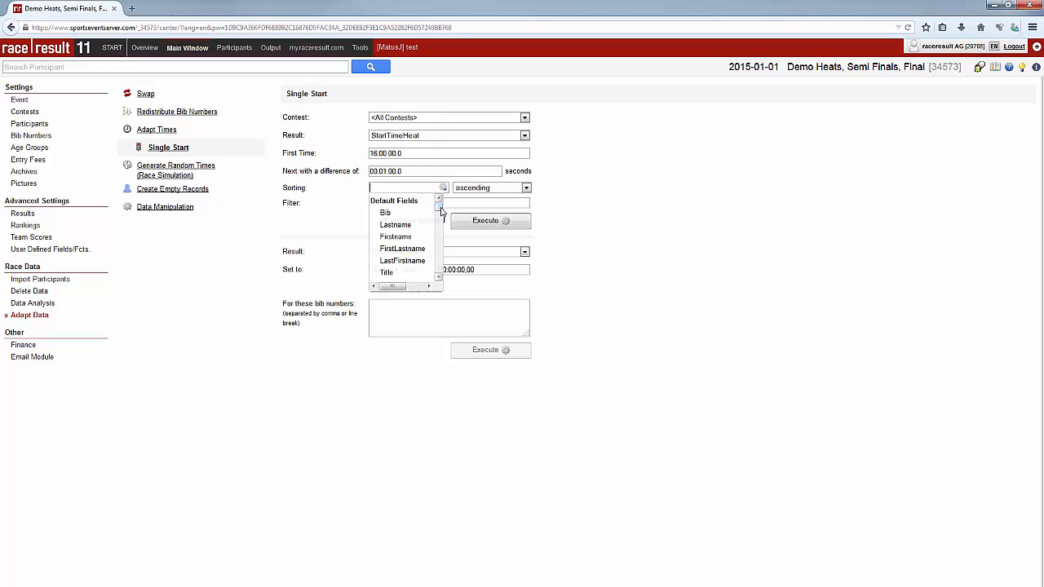
pyautogui.moveTo(440, 210); pyautogui.dragTo(441, 253)
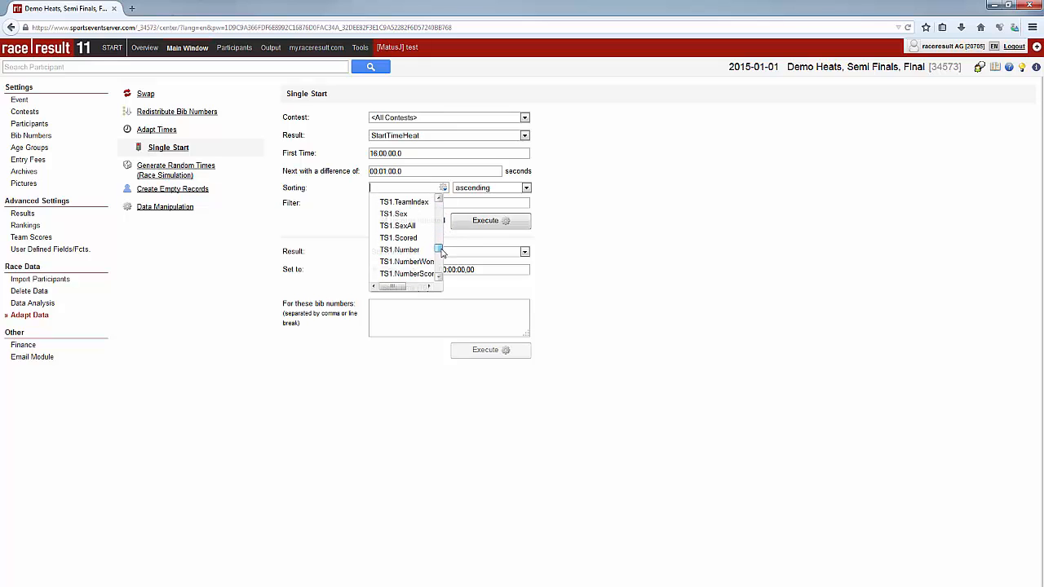
pyautogui.write('Rank')
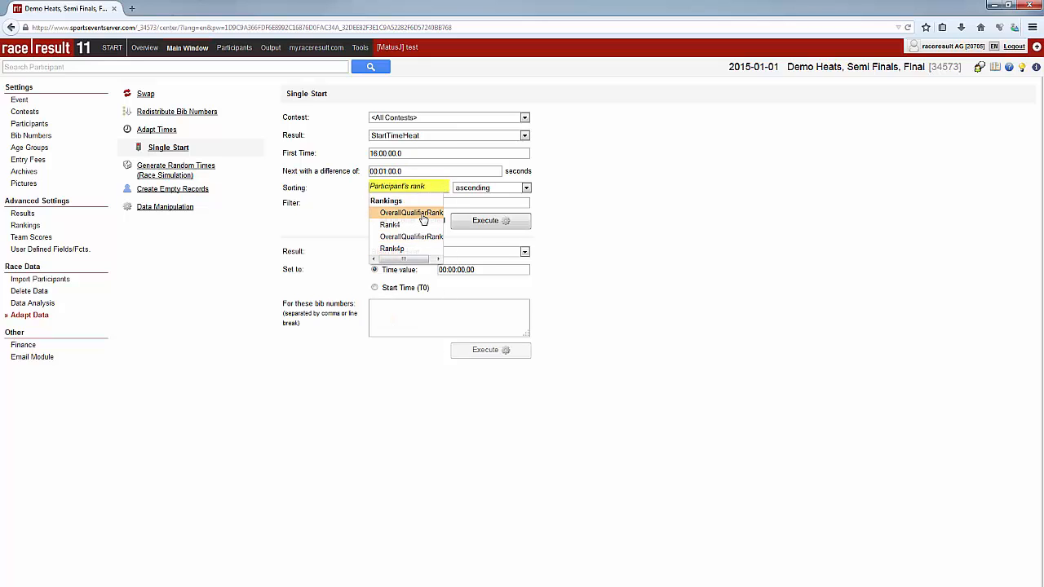
pyautogui.click(423, 220)
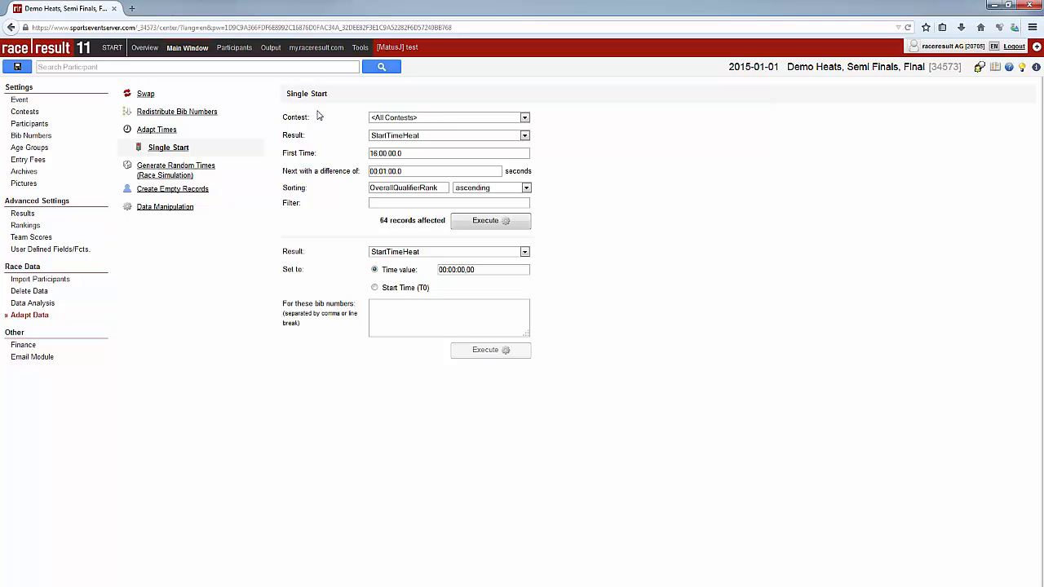
# Check the StartTimeTT formula in the results settings, and review the columns, sorting and displayed entries of the Startlist Time Trial list
pyautogui.click(22, 214)
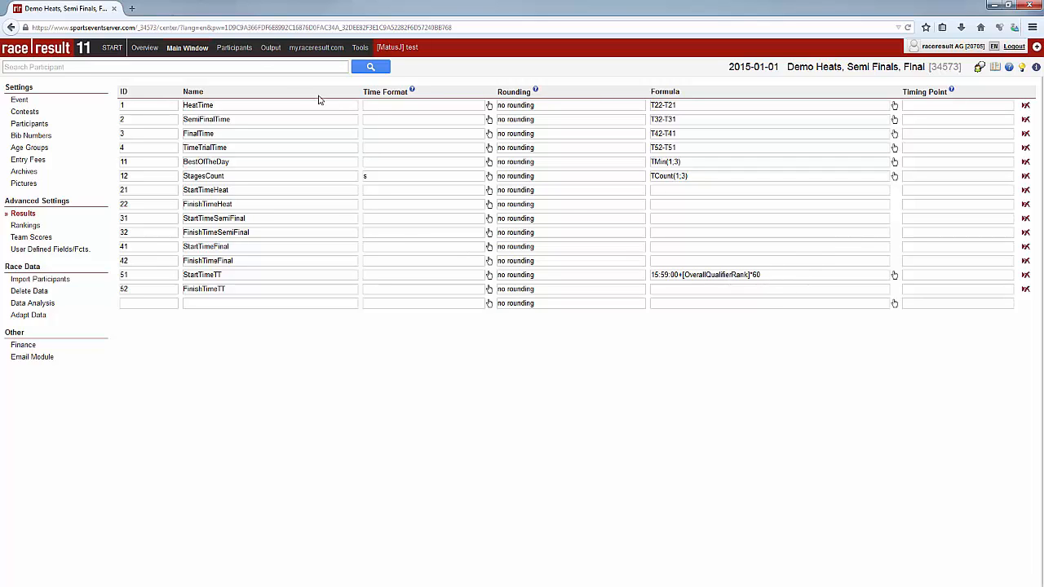
pyautogui.click(274, 49)
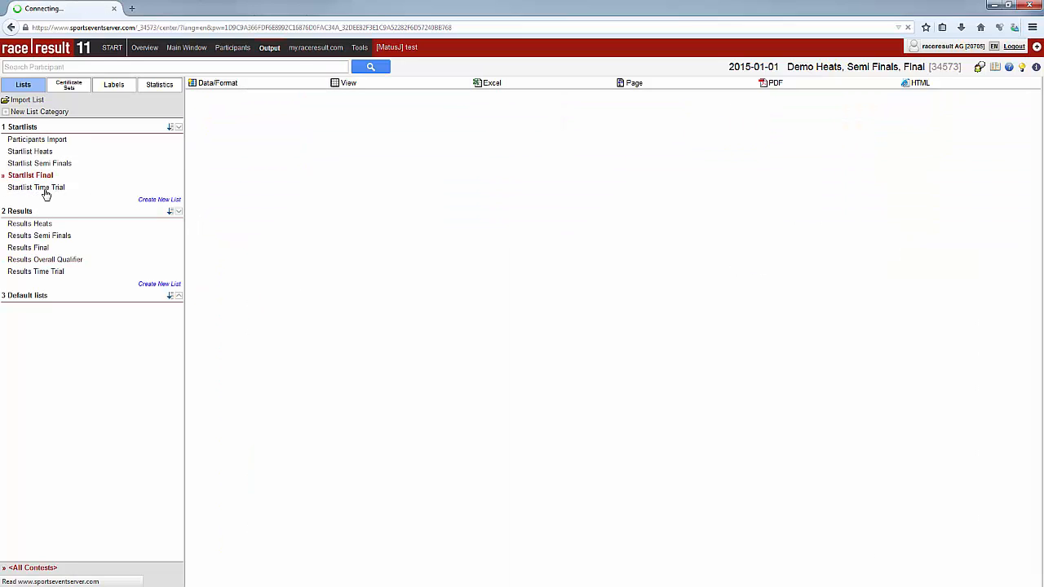
pyautogui.click(39, 187)
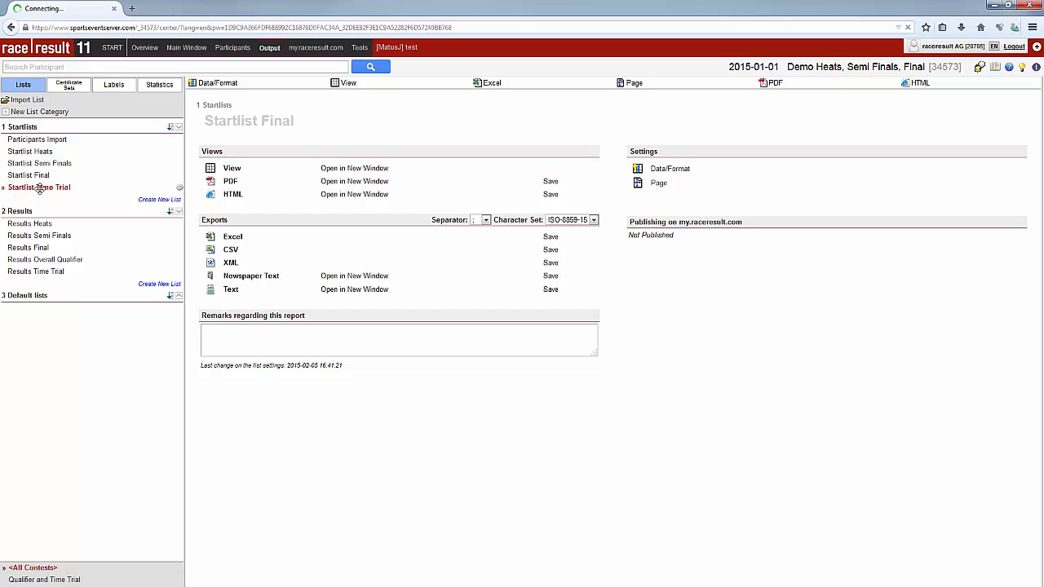
pyautogui.click(219, 84)
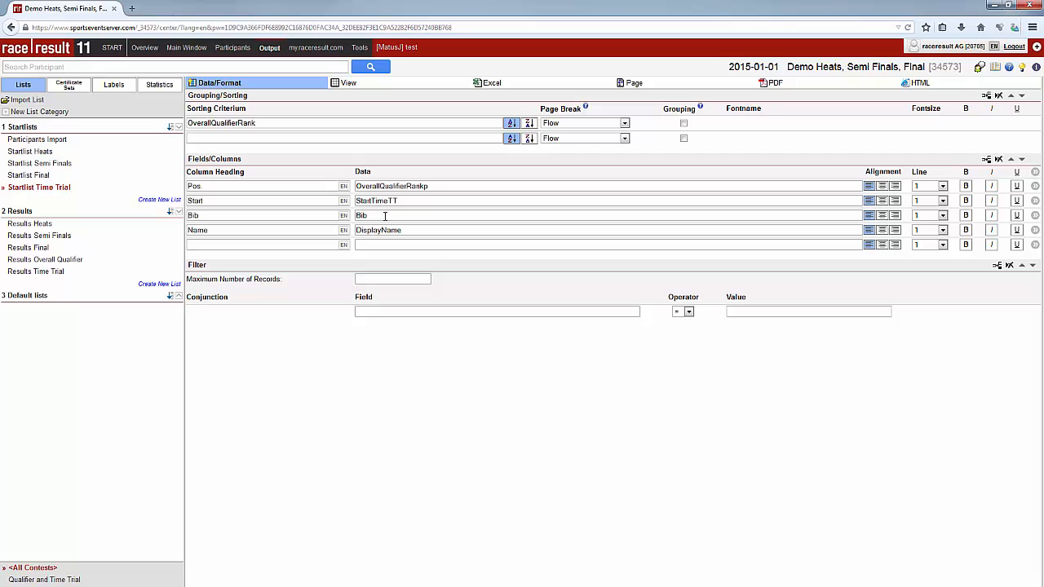
pyautogui.click(342, 85)
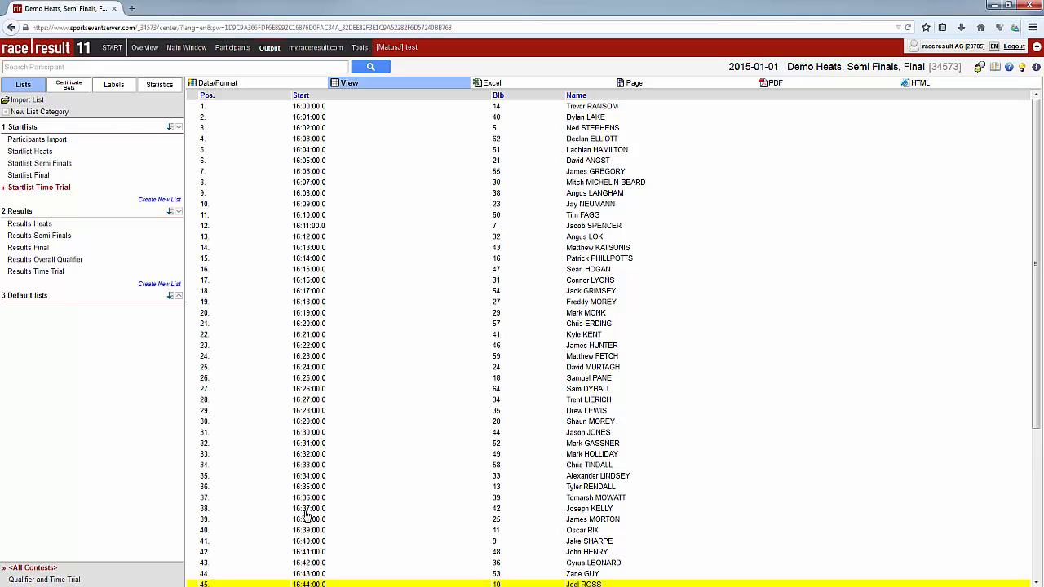
# Review the sorting, columns and filter of the Results Time Trial list, and display its results
pyautogui.click(28, 274)
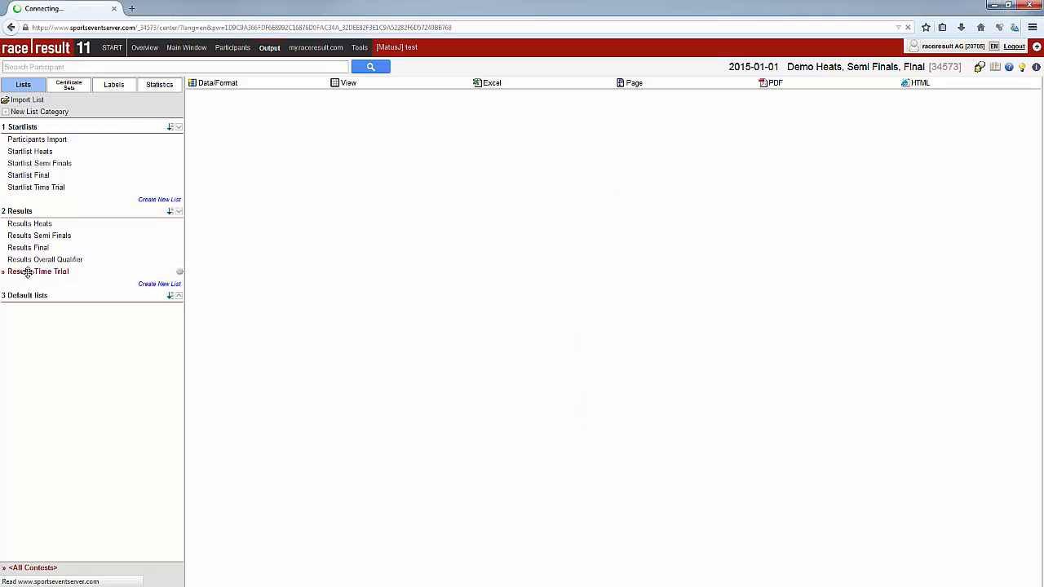
pyautogui.click(213, 85)
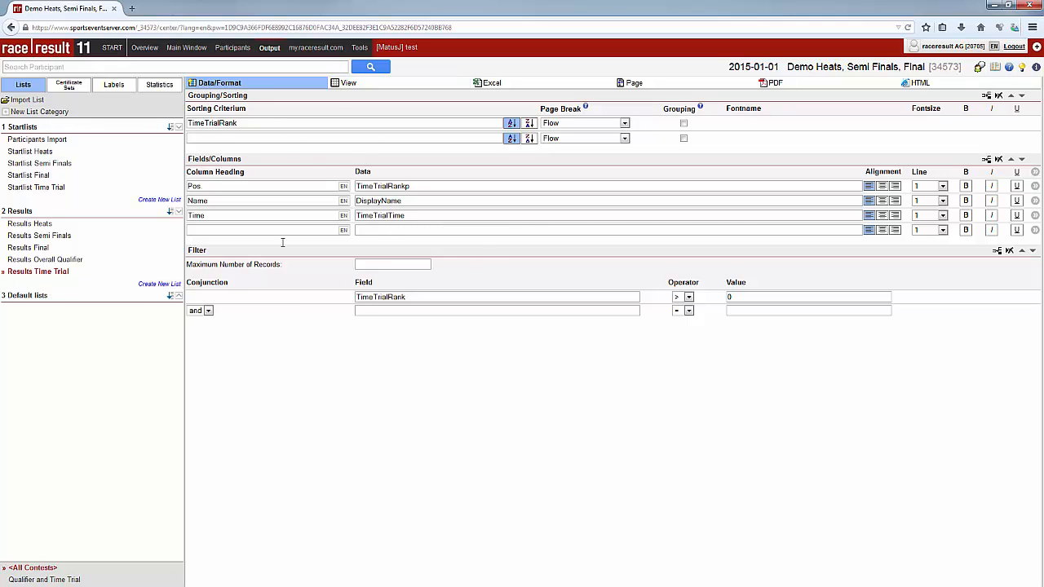
pyautogui.click(350, 84)
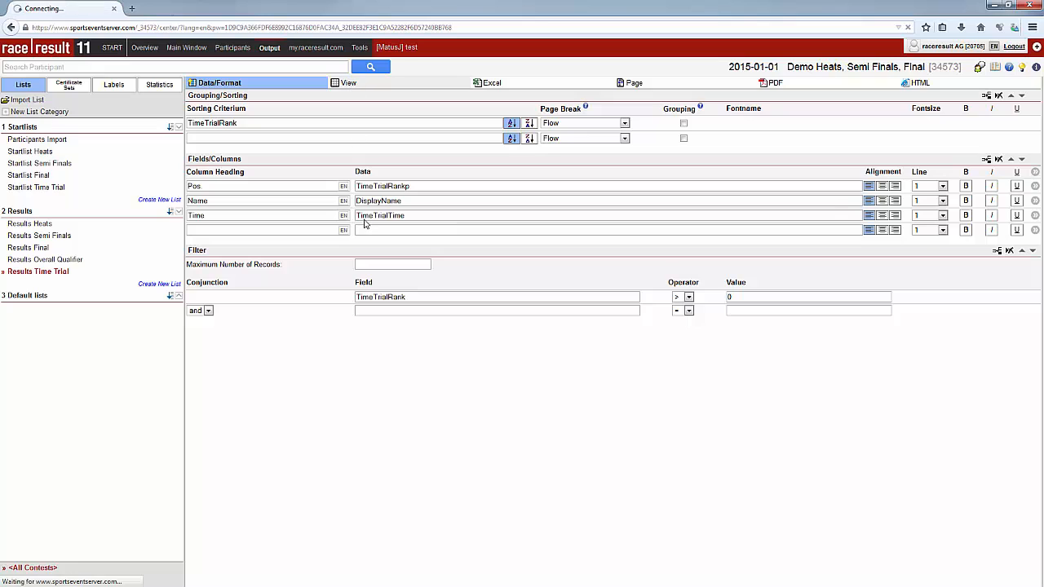